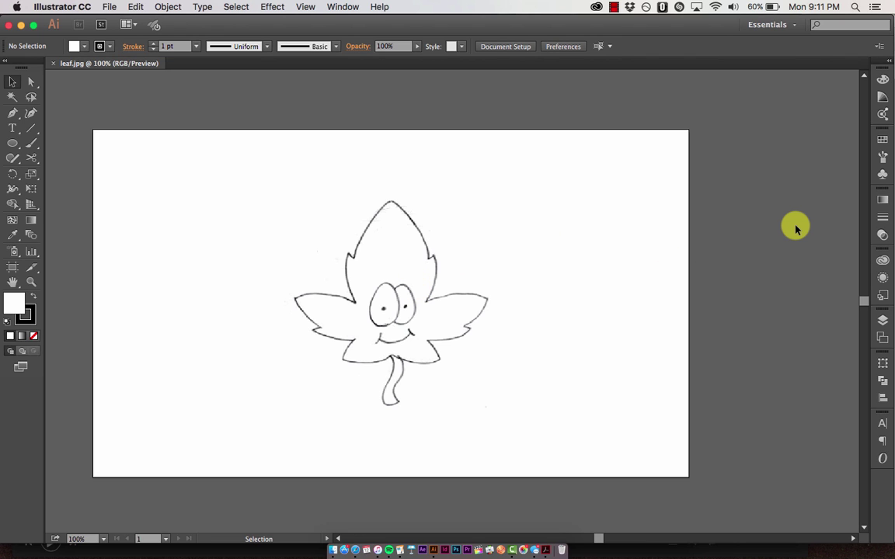
- Lock the sketch on Layer 1 and add an empty Layer 2 above it
{"action": "left_click", "coordinate": [884, 321]}
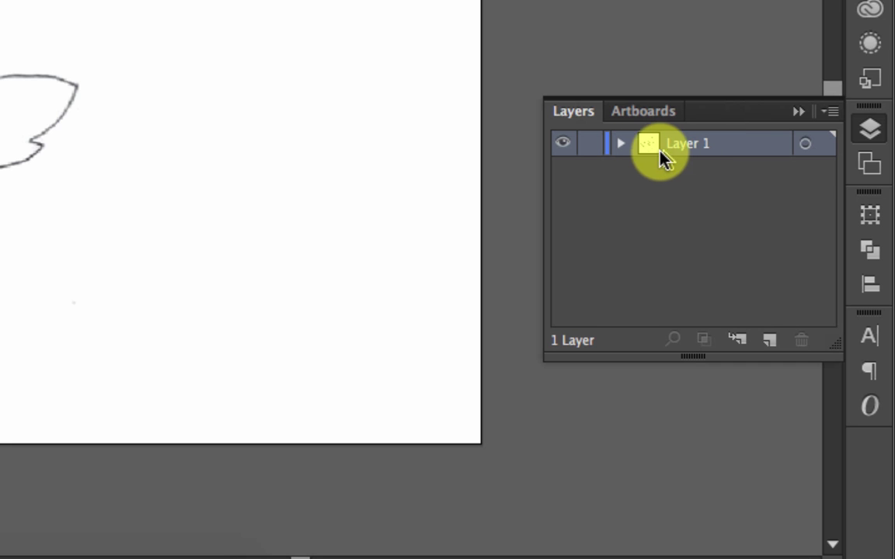
{"action": "left_click", "coordinate": [590, 144]}
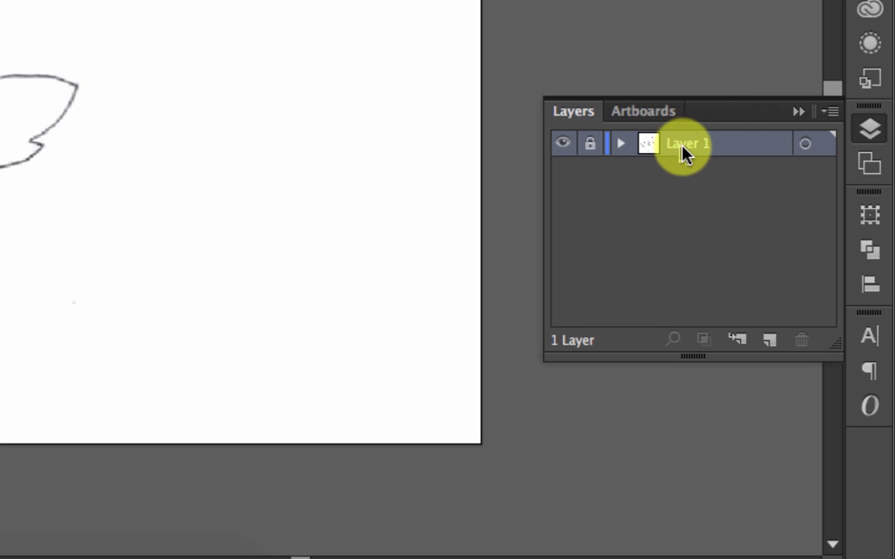
{"action": "left_click", "coordinate": [770, 342]}
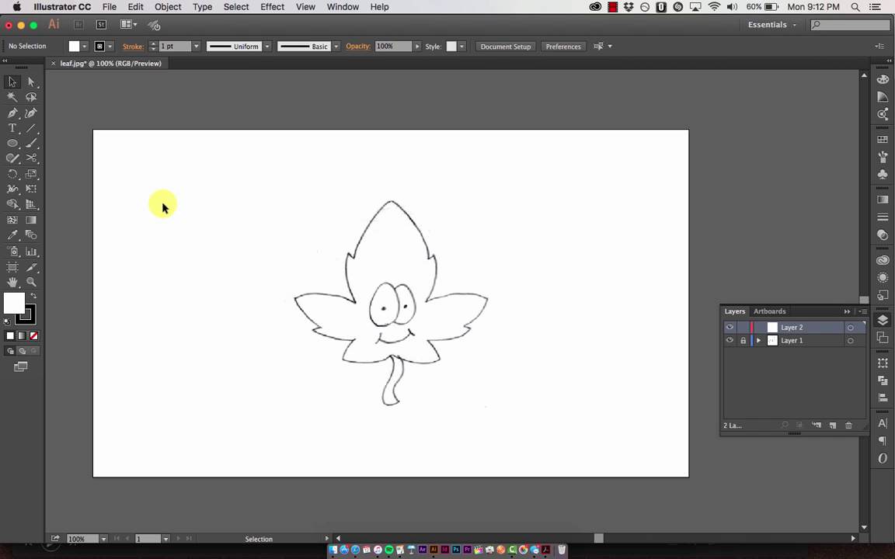
- With the Pen tool, trace curved anchors from the leaf tip down the upper-left edge
{"action": "key", "text": "p"}
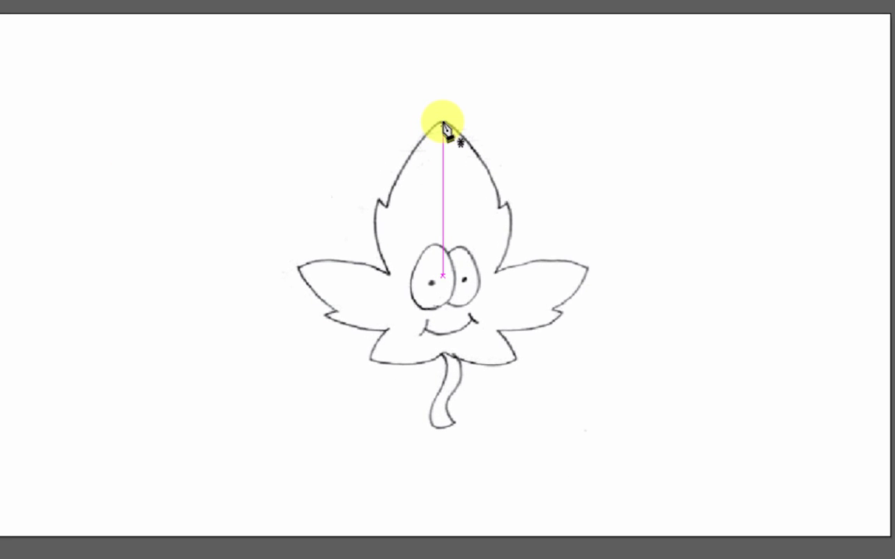
{"action": "left_click", "coordinate": [443, 122]}
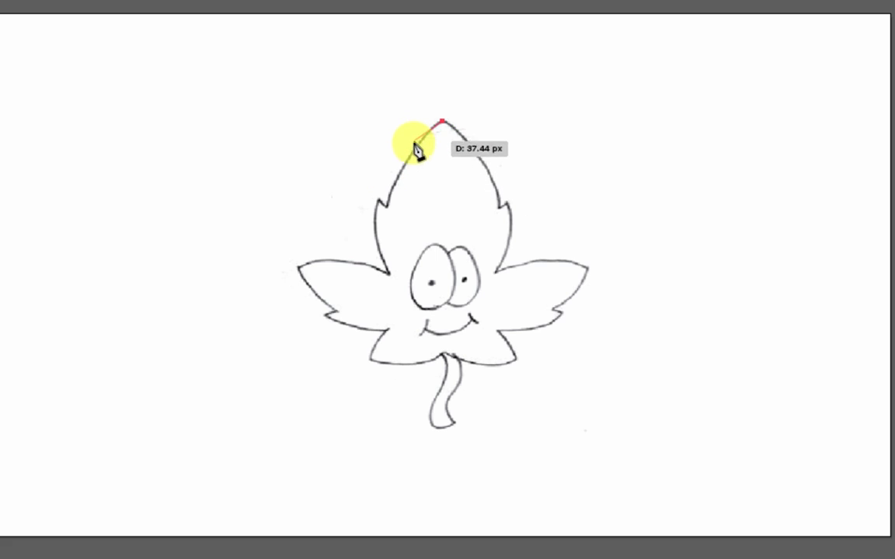
{"action": "left_click", "coordinate": [387, 207]}
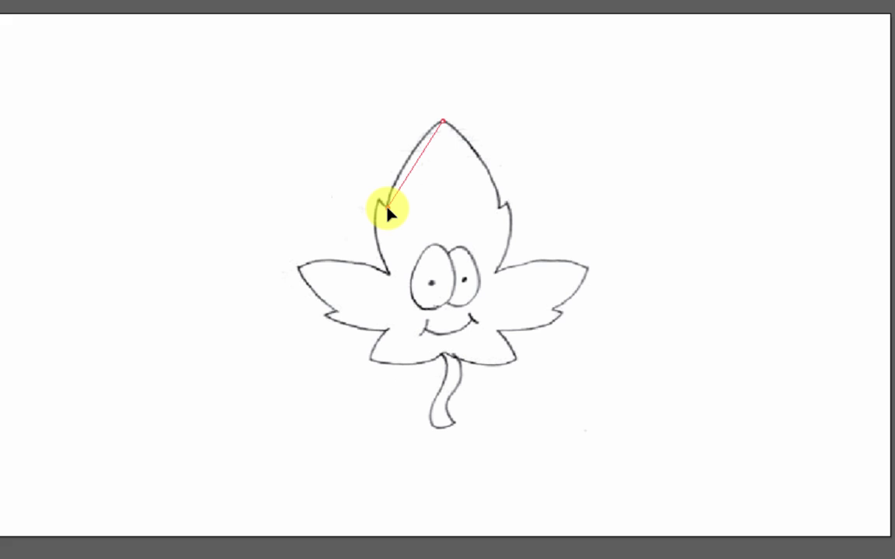
{"action": "left_click_drag", "start_coordinate": [387, 206], "coordinate": [377, 267]}
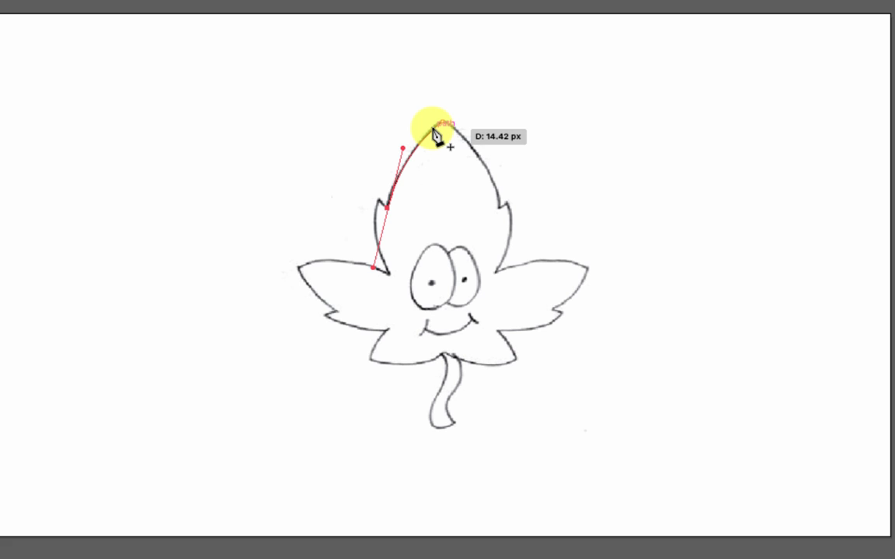
{"action": "left_click_drag", "start_coordinate": [386, 206], "coordinate": [361, 243]}
- Trace from the upper-left notch out to the left lobe's point, keeping both as sharp corners
{"action": "left_click", "coordinate": [375, 196], "text": "ctrl"}
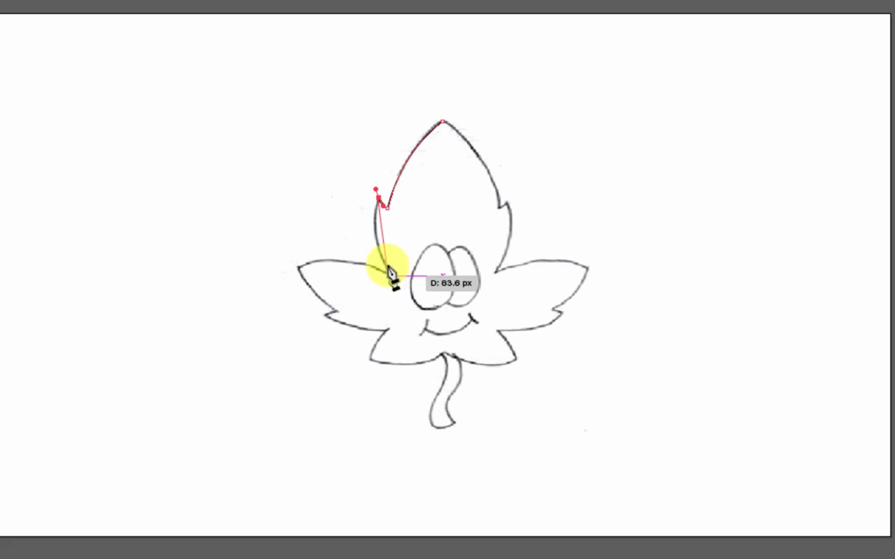
{"action": "left_click", "coordinate": [380, 197]}
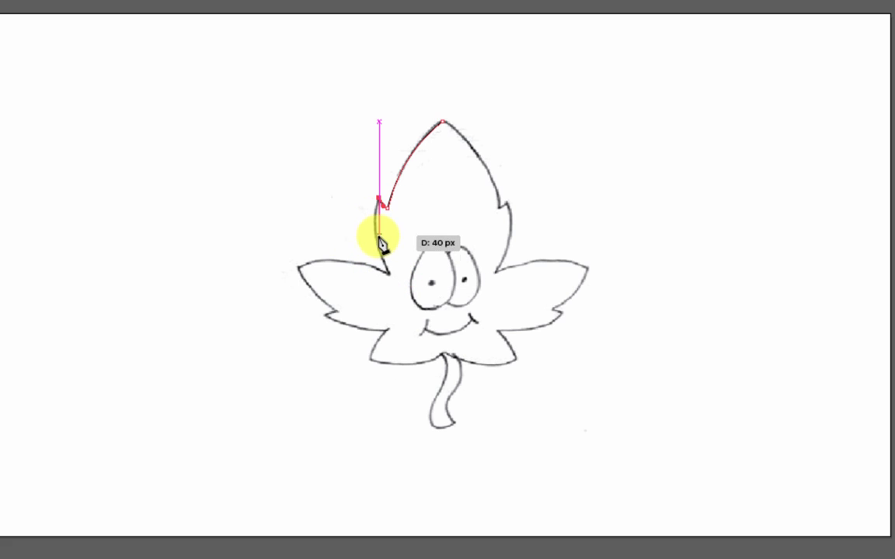
{"action": "mouse_move", "coordinate": [390, 274]}
{"action": "left_mouse_down"}
{"action": "mouse_move", "coordinate": [413, 294]}
{"action": "mouse_move", "coordinate": [417, 325]}
{"action": "left_mouse_up"}
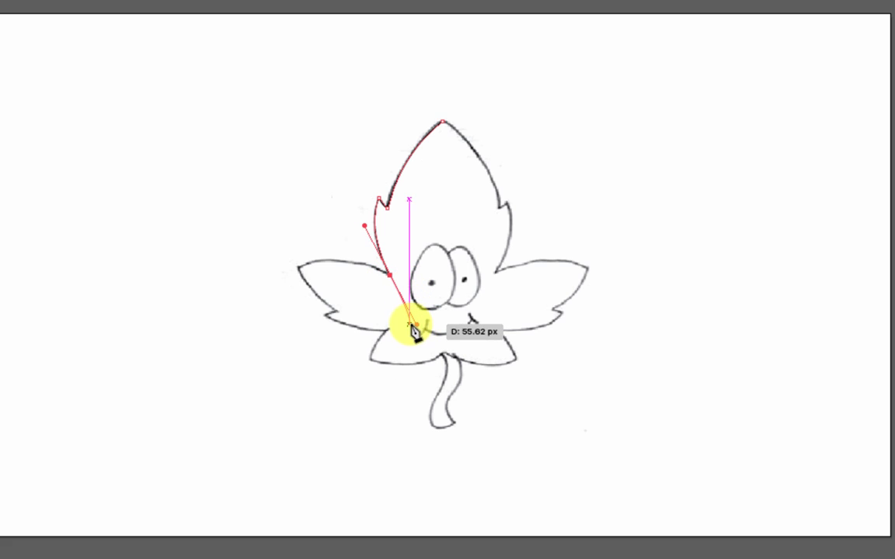
{"action": "left_click", "coordinate": [390, 275]}
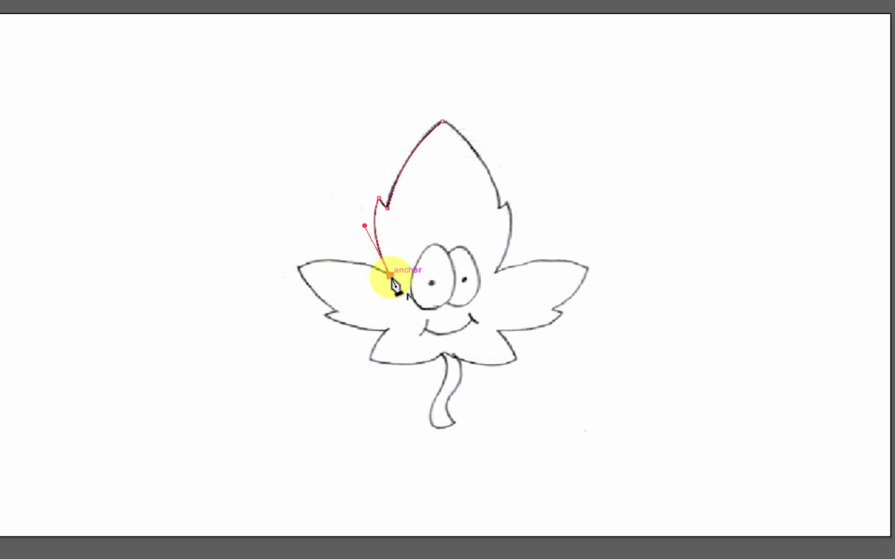
{"action": "left_click_drag", "start_coordinate": [299, 269], "coordinate": [255, 292]}
{"action": "left_click", "coordinate": [299, 271]}
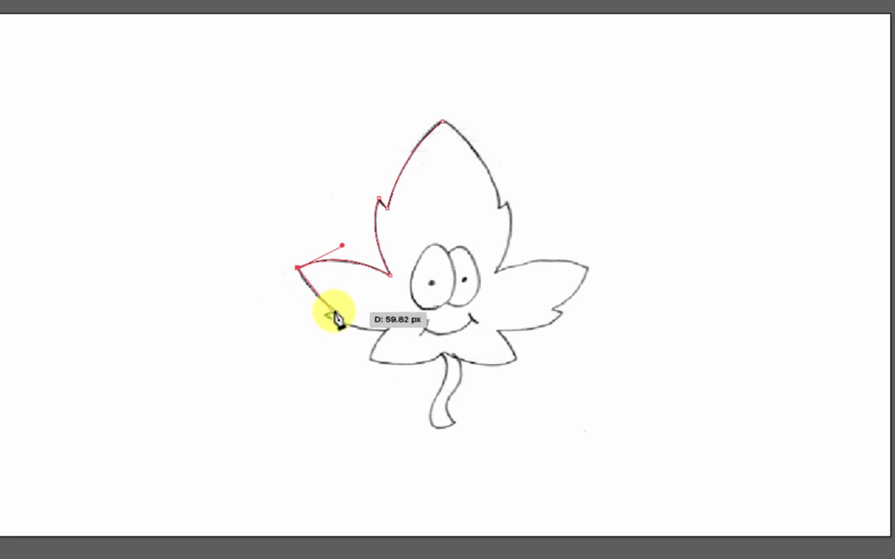
- Trace around the lower lobe to the bottom centre and close the path at the tip
{"action": "left_click_drag", "start_coordinate": [334, 310], "coordinate": [319, 328]}
{"action": "left_click_drag", "start_coordinate": [380, 332], "coordinate": [420, 333]}
{"action": "left_click", "coordinate": [380, 332]}
{"action": "left_click_drag", "start_coordinate": [370, 358], "coordinate": [443, 359]}
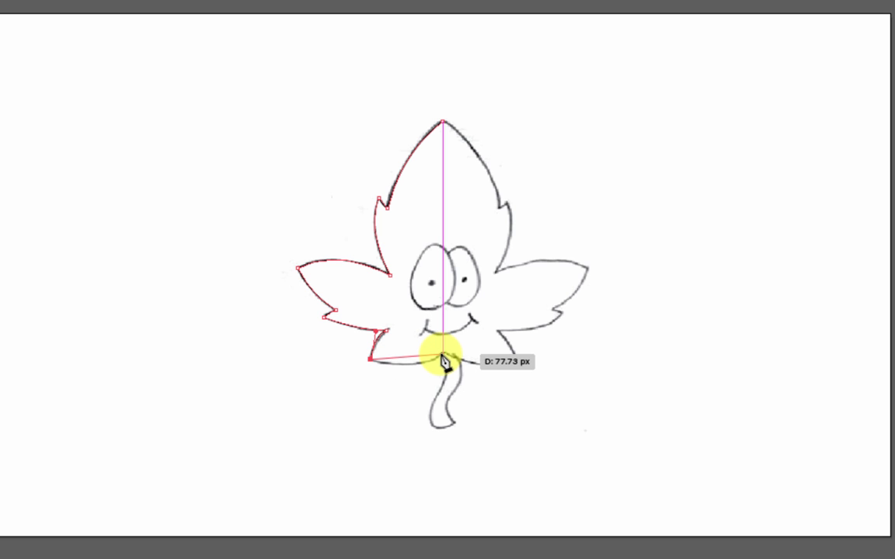
{"action": "mouse_move", "coordinate": [443, 360]}
{"action": "left_mouse_down"}
{"action": "mouse_move", "coordinate": [448, 310]}
{"action": "mouse_move", "coordinate": [444, 360]}
{"action": "left_mouse_up"}
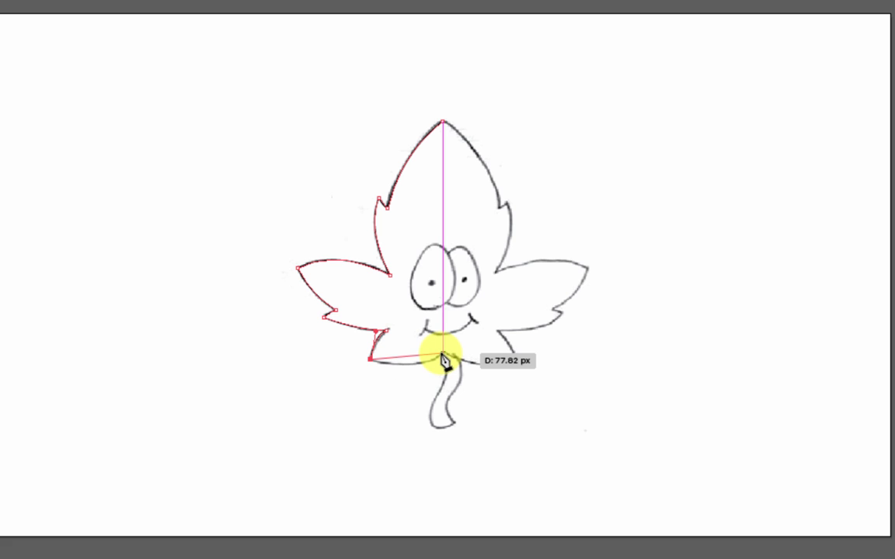
{"action": "left_click_drag", "start_coordinate": [444, 359], "coordinate": [456, 340]}
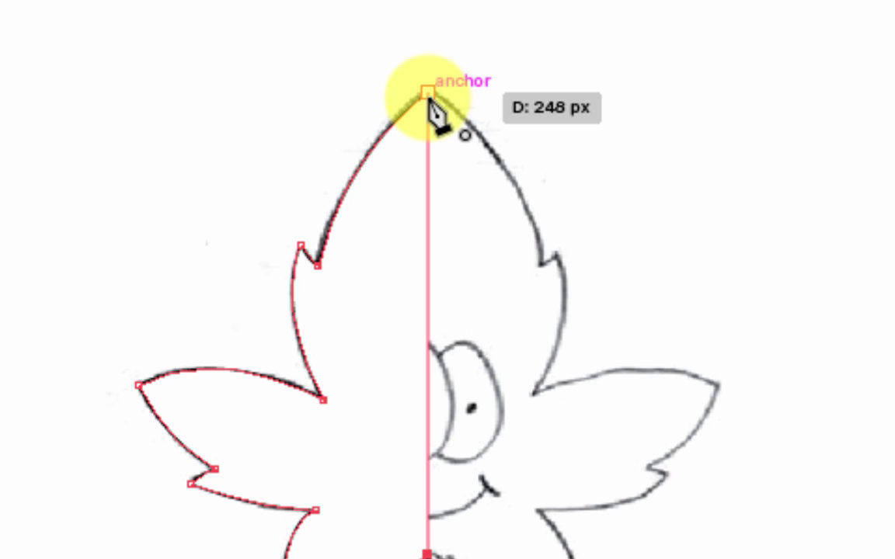
{"action": "left_click", "coordinate": [427, 93]}
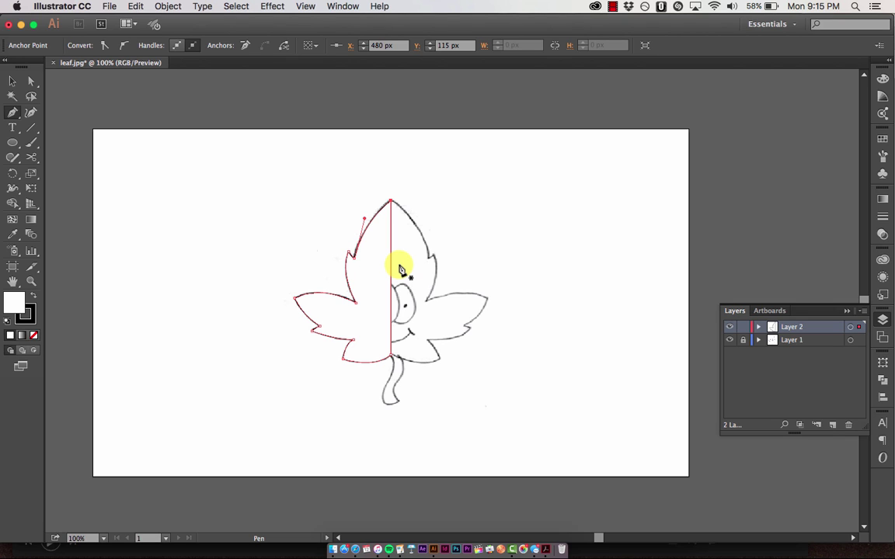
- Give the half-leaf an orange fill from the Color Picker and set its stroke to None
{"action": "key", "text": "v"}
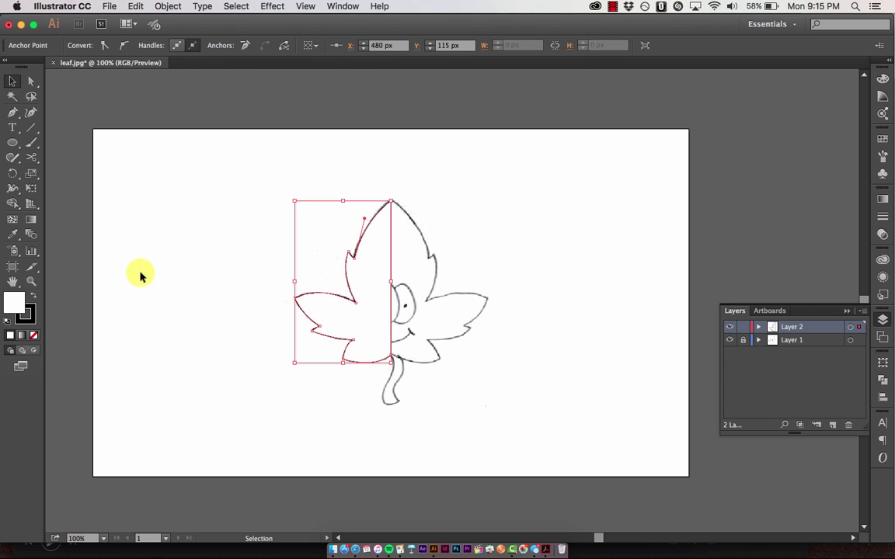
{"action": "double_click", "coordinate": [13, 303]}
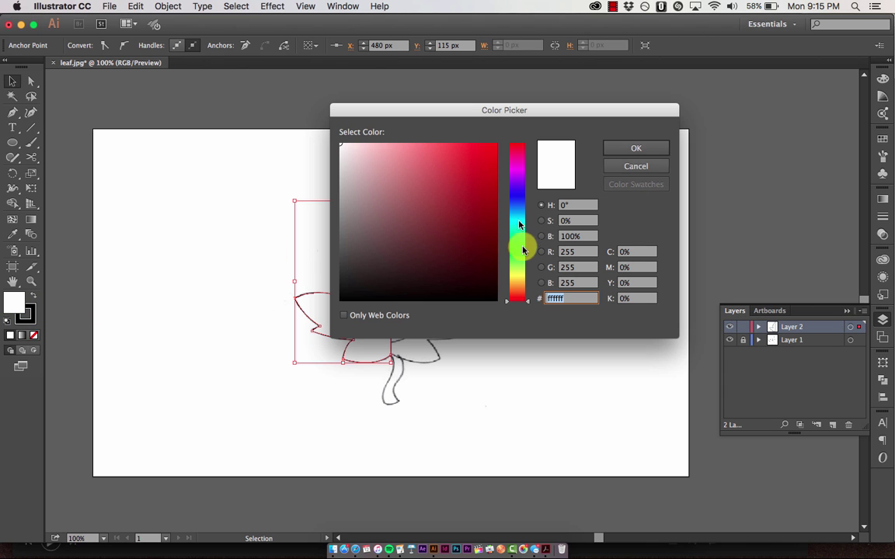
{"action": "left_click", "coordinate": [516, 284]}
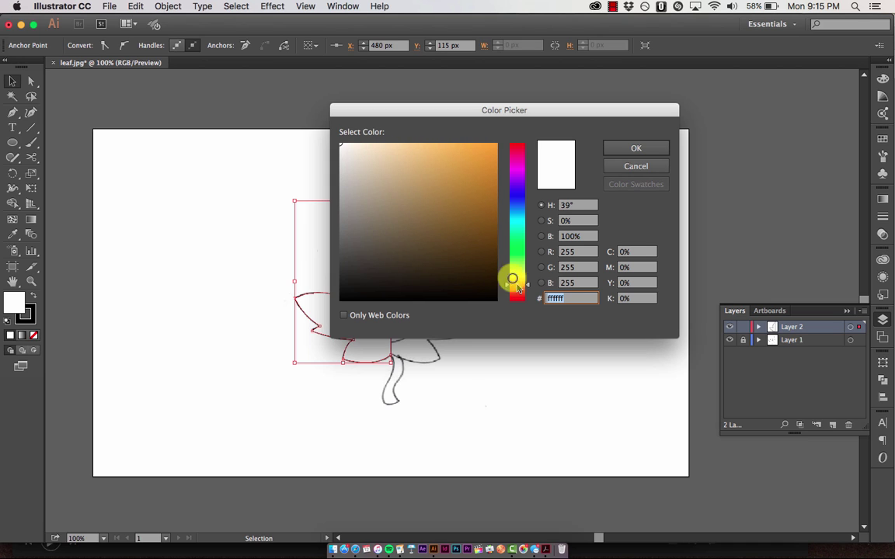
{"action": "left_click", "coordinate": [468, 165]}
{"action": "mouse_move", "coordinate": [468, 165]}
{"action": "left_mouse_down"}
{"action": "mouse_move", "coordinate": [473, 175]}
{"action": "mouse_move", "coordinate": [472, 169]}
{"action": "left_mouse_up"}
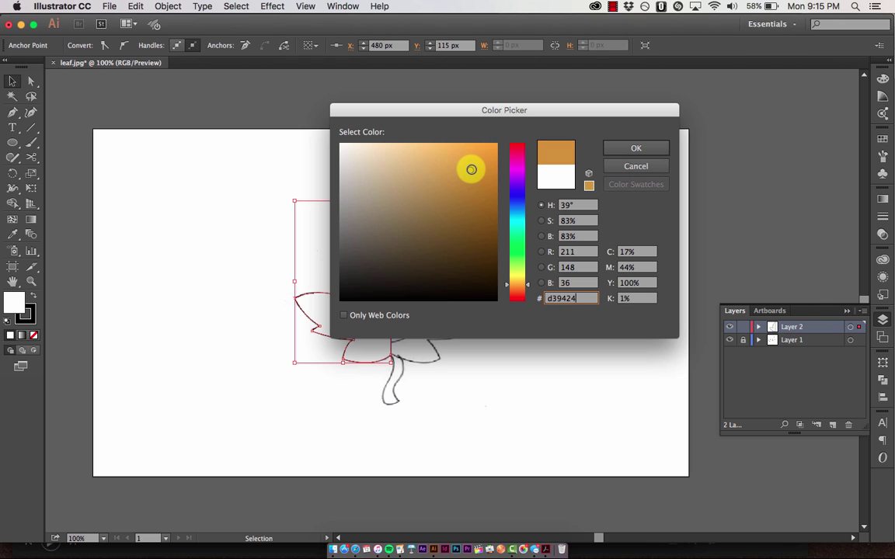
{"action": "left_click", "coordinate": [630, 150]}
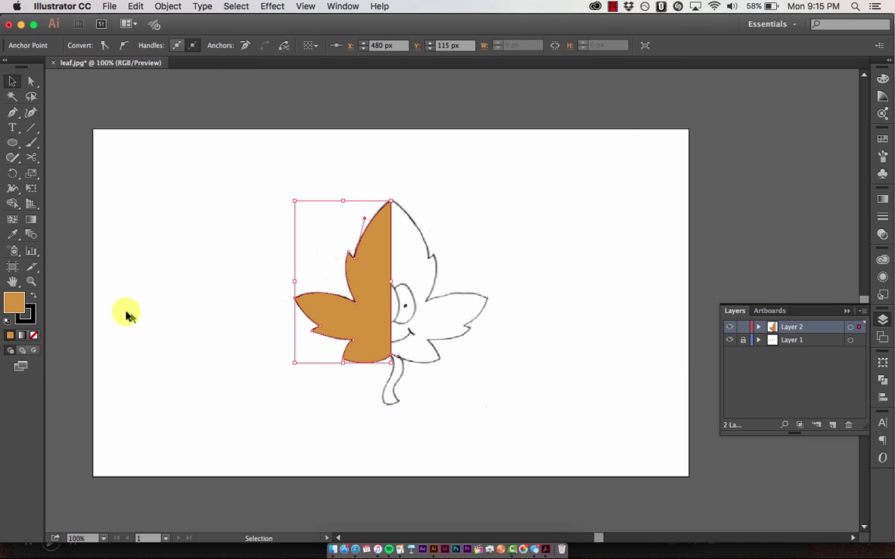
{"action": "left_click", "coordinate": [30, 314]}
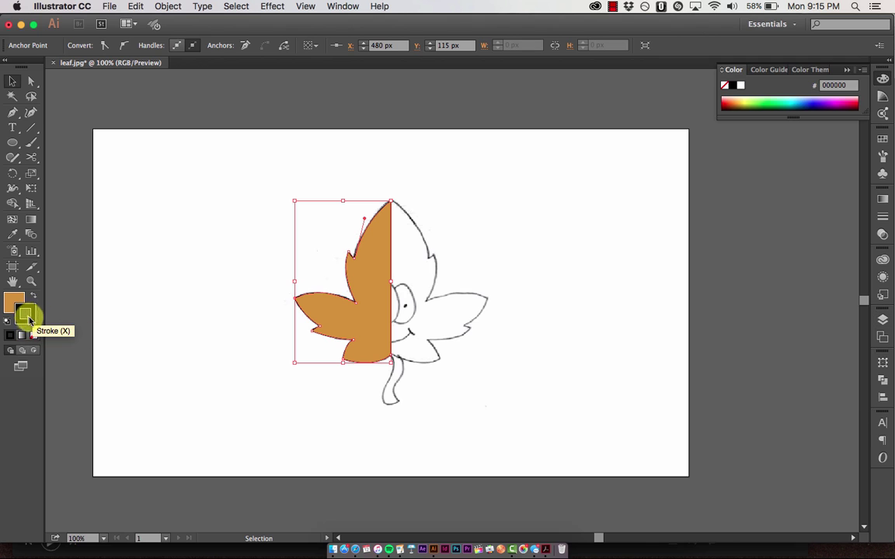
{"action": "left_click", "coordinate": [35, 335]}
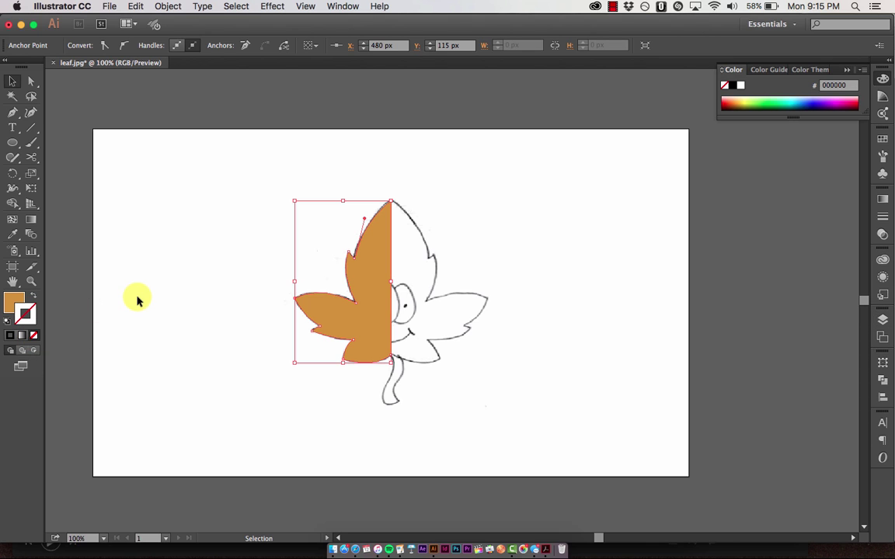
{"action": "left_click", "coordinate": [243, 309]}
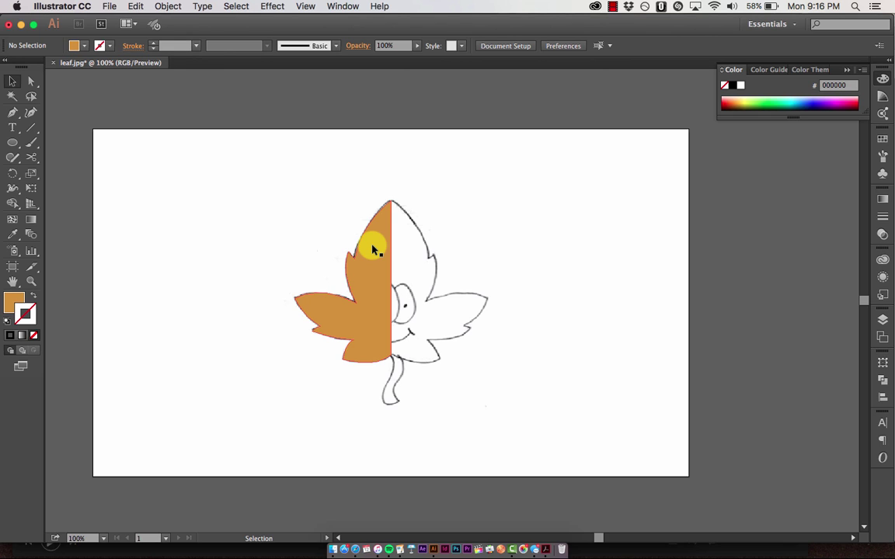
- Duplicate the half-leaf, reflect the copy vertically, and butt it against the original as the right half
{"action": "left_click", "coordinate": [372, 270]}
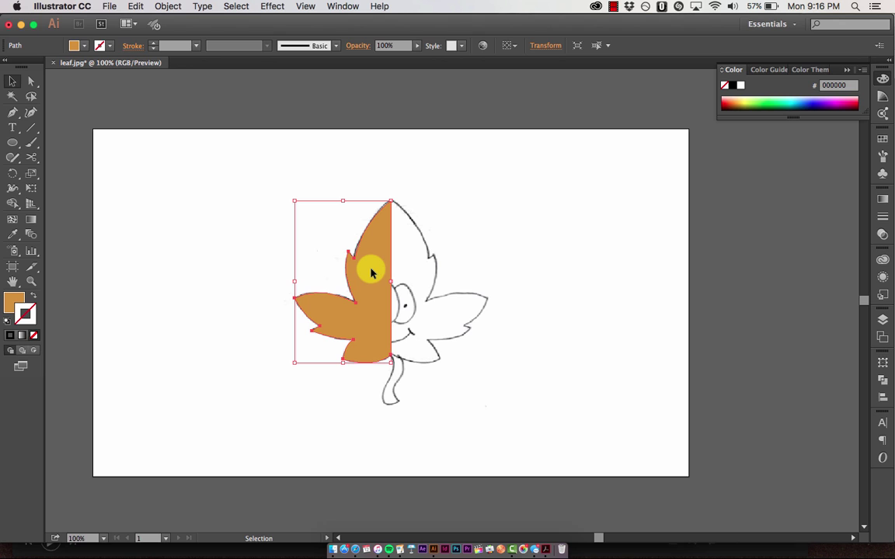
{"action": "left_click_drag", "start_coordinate": [373, 272], "coordinate": [456, 326]}
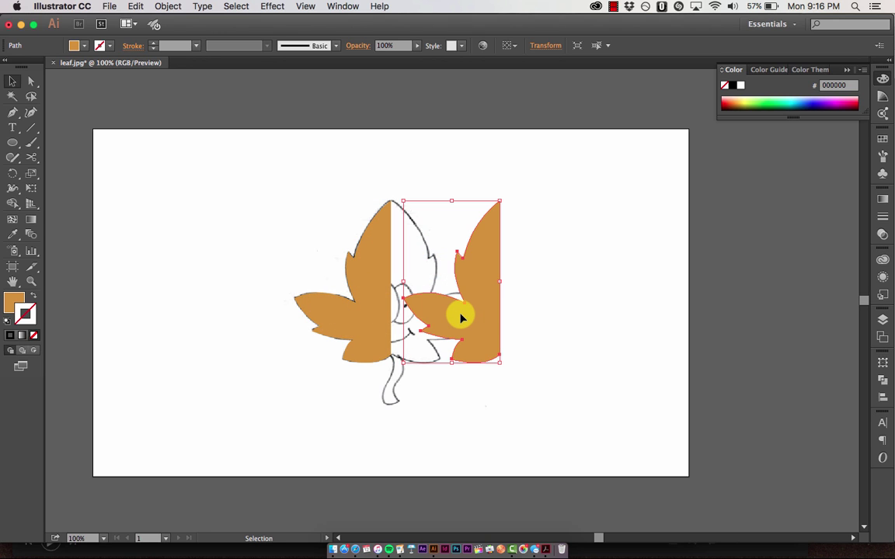
{"action": "right_click", "coordinate": [459, 317]}
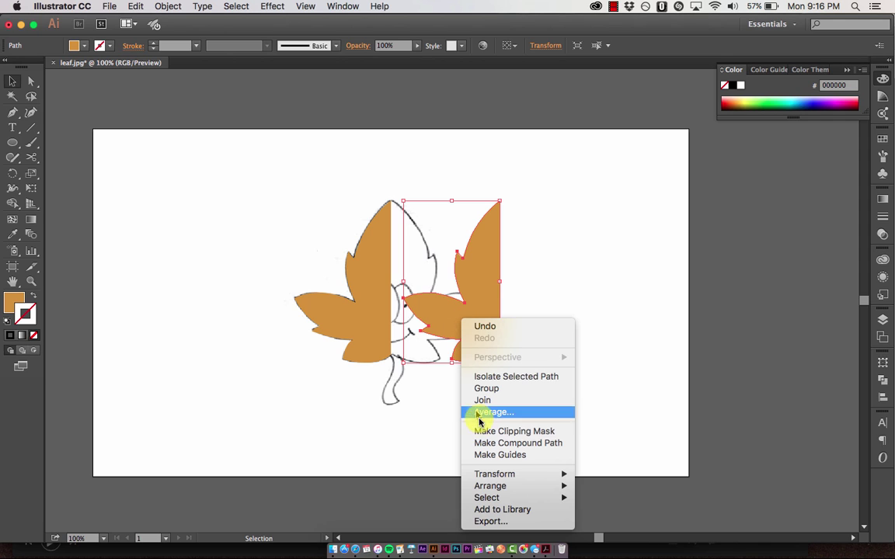
{"action": "mouse_move", "coordinate": [497, 476]}
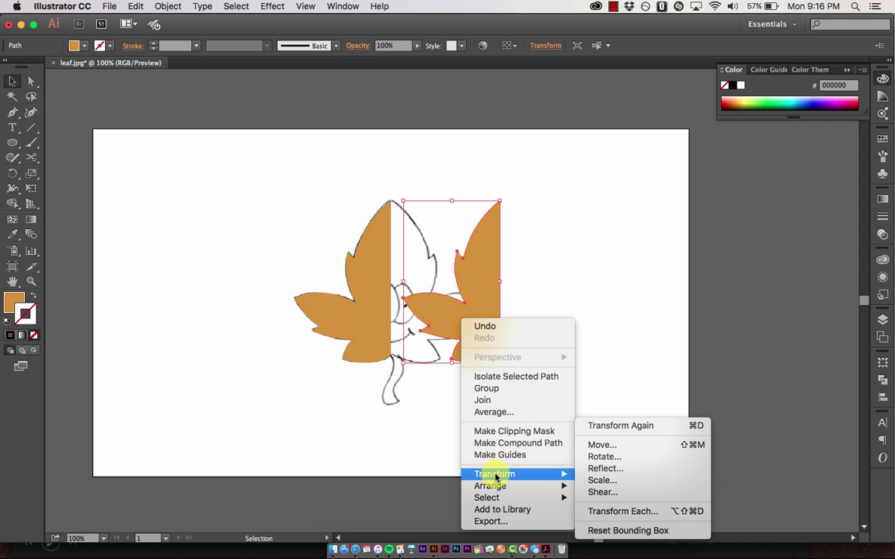
{"action": "left_click", "coordinate": [613, 470]}
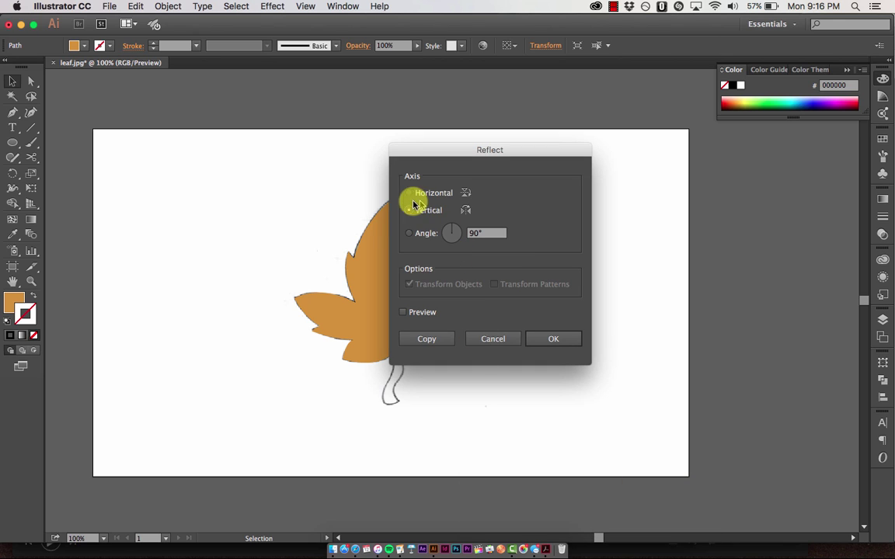
{"action": "left_click", "coordinate": [410, 210]}
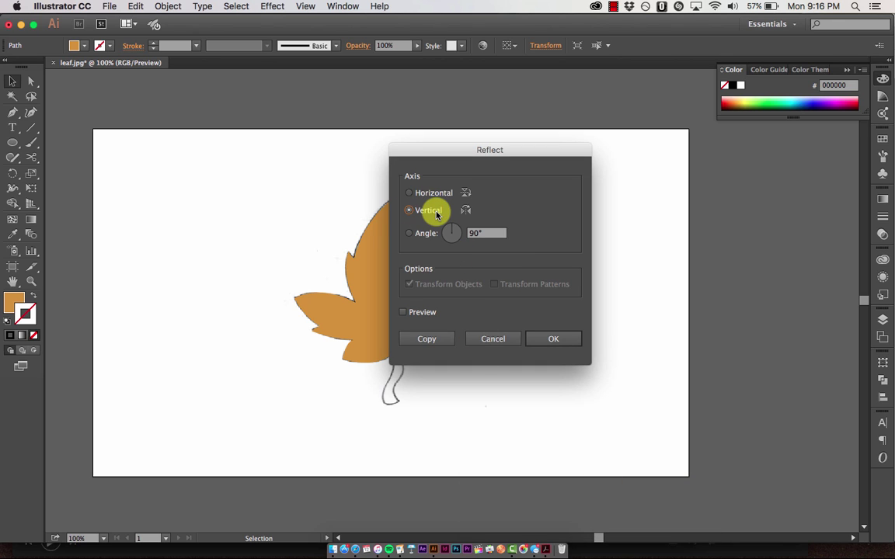
{"action": "left_click", "coordinate": [556, 340]}
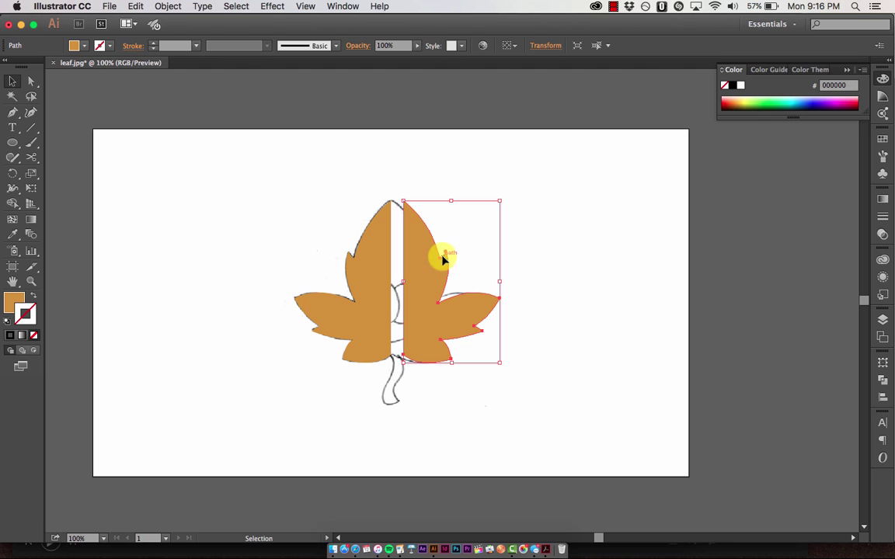
{"action": "left_click_drag", "start_coordinate": [428, 282], "coordinate": [414, 282]}
{"action": "left_click", "coordinate": [524, 320]}
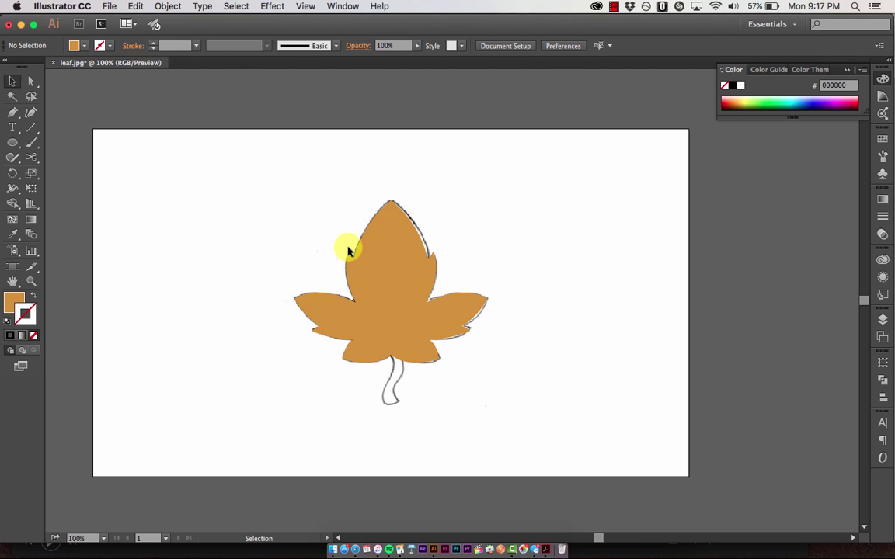
- Unite both selected halves with the Shape Builder Tool, then reselect the merged leaf
{"action": "left_click_drag", "start_coordinate": [305, 194], "coordinate": [491, 365]}
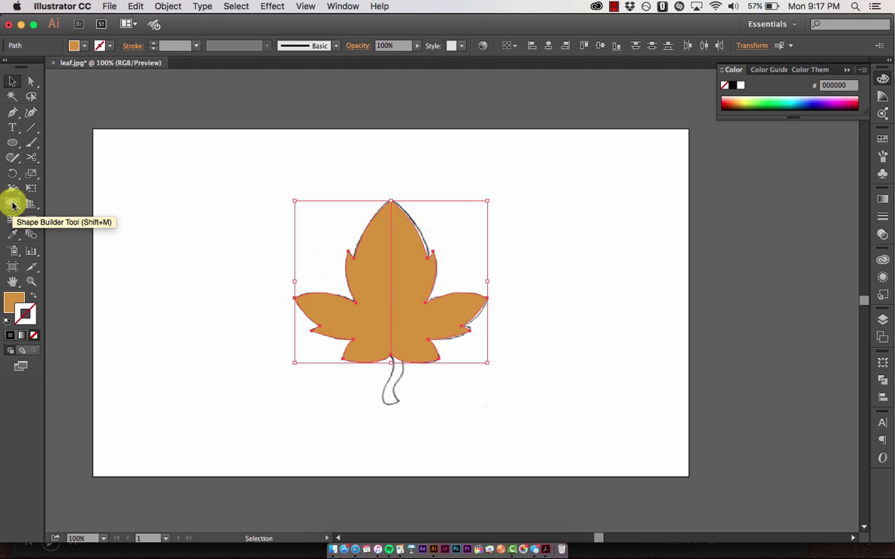
{"action": "left_click", "coordinate": [12, 204]}
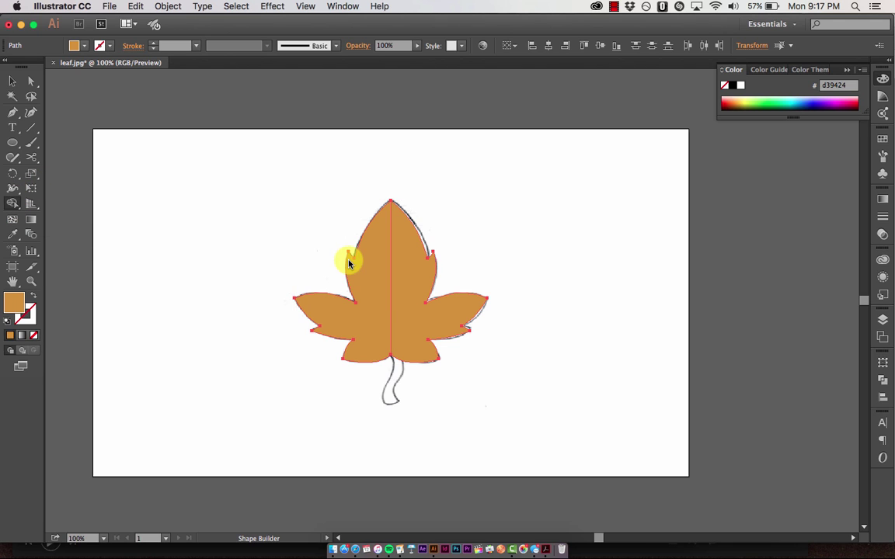
{"action": "left_click_drag", "start_coordinate": [365, 290], "coordinate": [410, 288]}
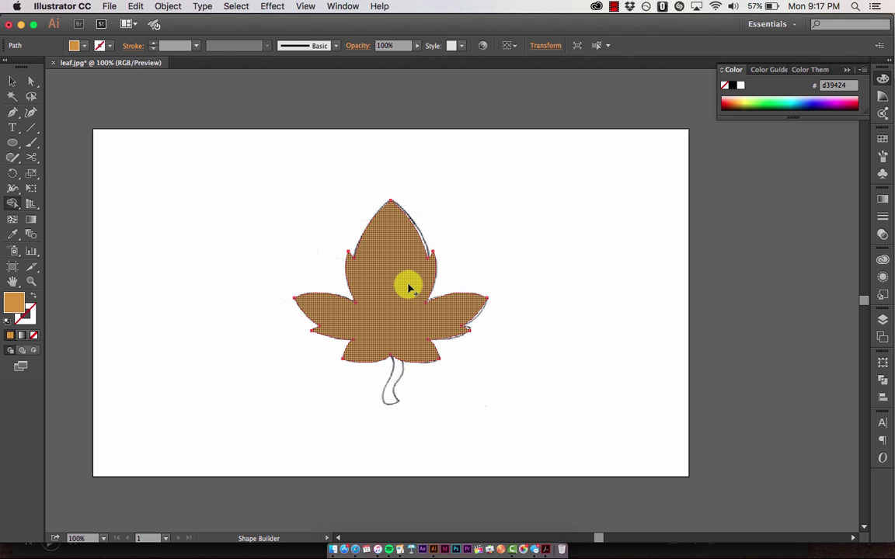
{"action": "key", "text": "v"}
{"action": "left_click", "coordinate": [329, 254]}
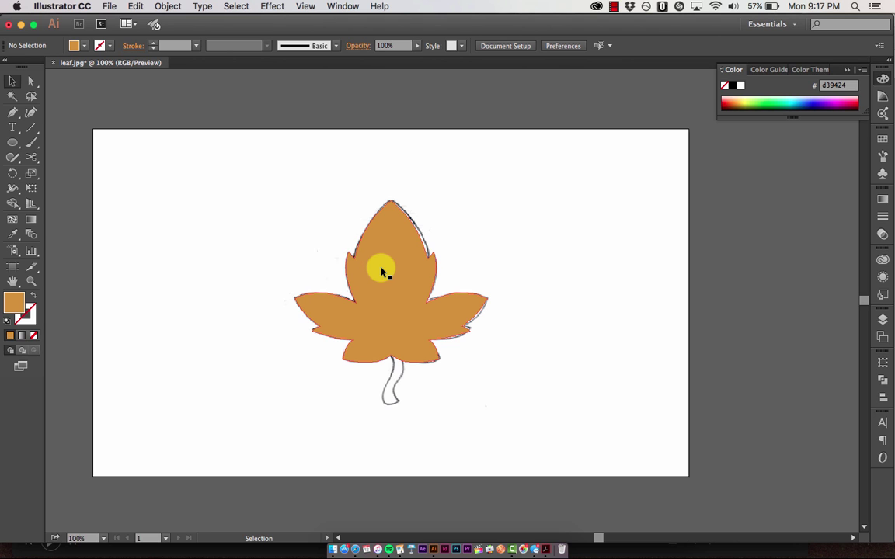
{"action": "left_click", "coordinate": [380, 266]}
- Set the leaf's stroke to near-black 020202 and its weight to 8 pt
{"action": "double_click", "coordinate": [27, 313]}
{"action": "left_click", "coordinate": [342, 300]}
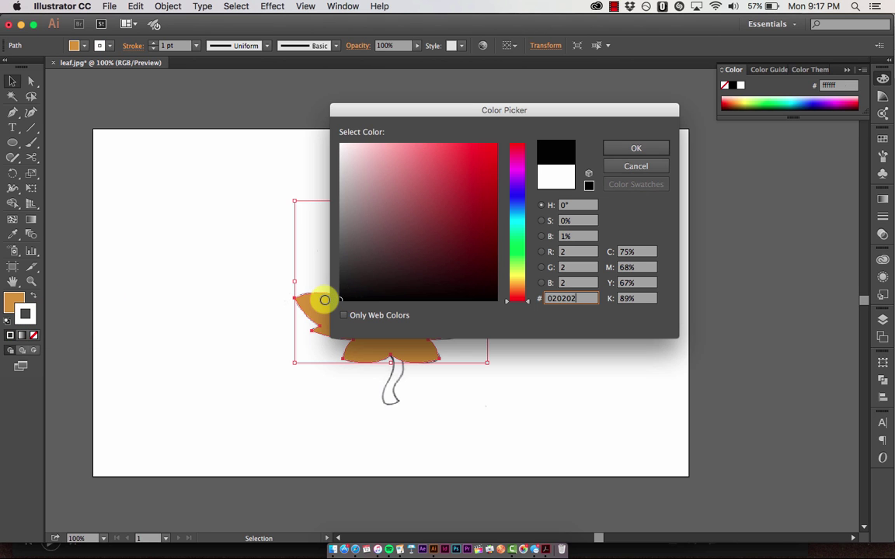
{"action": "left_click", "coordinate": [628, 149]}
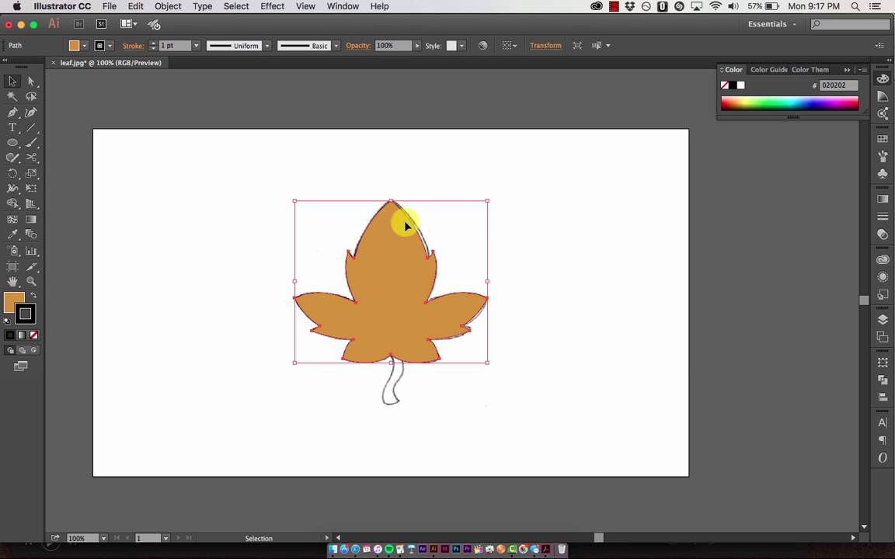
{"action": "left_click", "coordinate": [153, 46]}
{"action": "left_click", "coordinate": [153, 45]}
{"action": "left_click", "coordinate": [153, 45]}
{"action": "left_click", "coordinate": [153, 45]}
{"action": "left_click", "coordinate": [153, 45]}
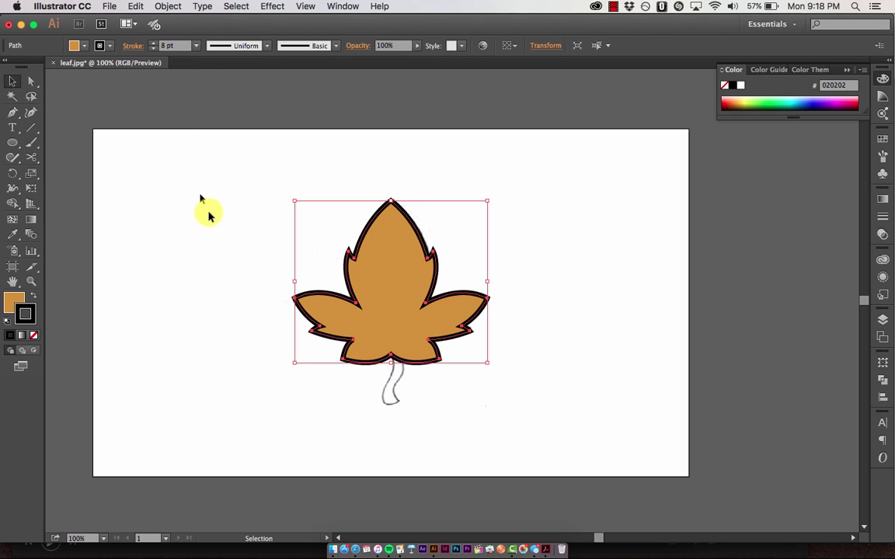
{"action": "left_click", "coordinate": [253, 252]}
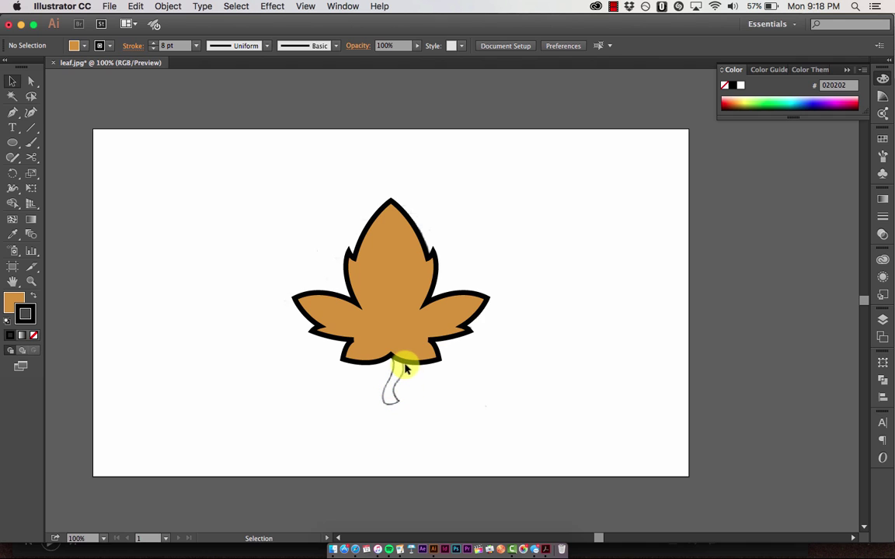
- Trace the stem with the Pen tool from its bottom tip into a closed curved shape
{"action": "left_click", "coordinate": [14, 115]}
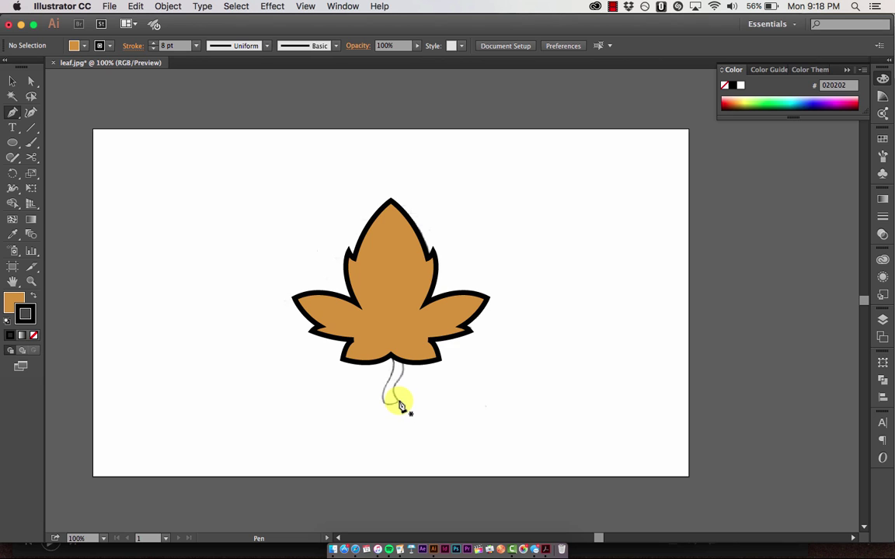
{"action": "left_click_drag", "start_coordinate": [401, 406], "coordinate": [402, 381]}
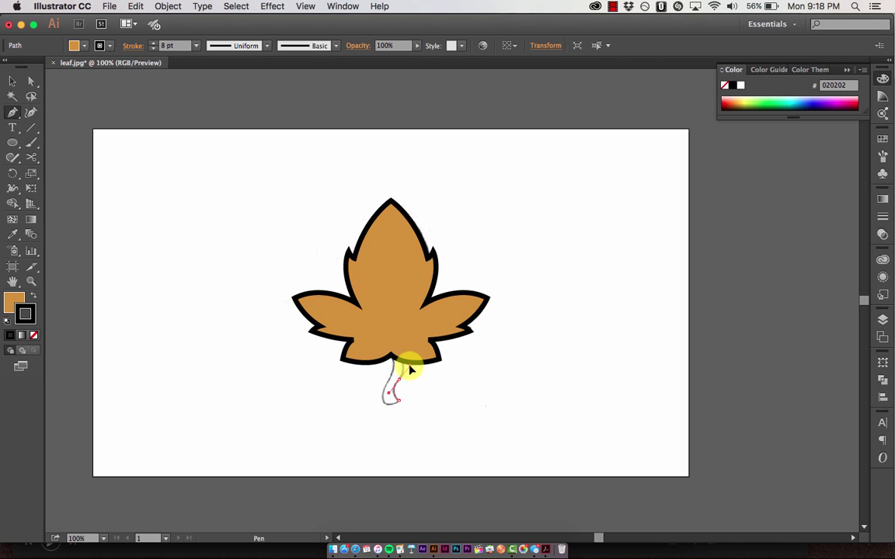
{"action": "left_click_drag", "start_coordinate": [409, 367], "coordinate": [393, 385]}
{"action": "key", "text": "v"}
{"action": "left_click", "coordinate": [405, 392]}
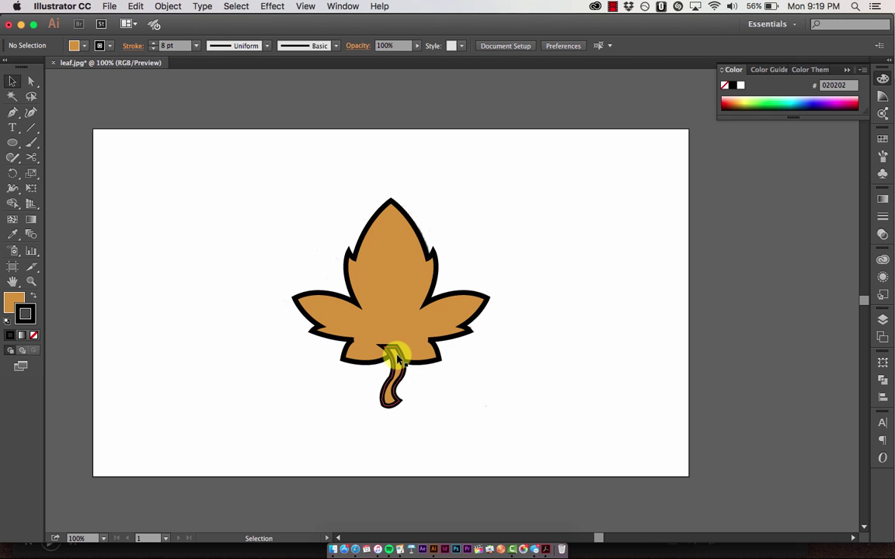
- Send the stem shape to the back using Arrange > Send to Back
{"action": "left_click", "coordinate": [390, 363]}
{"action": "right_click", "coordinate": [392, 372]}
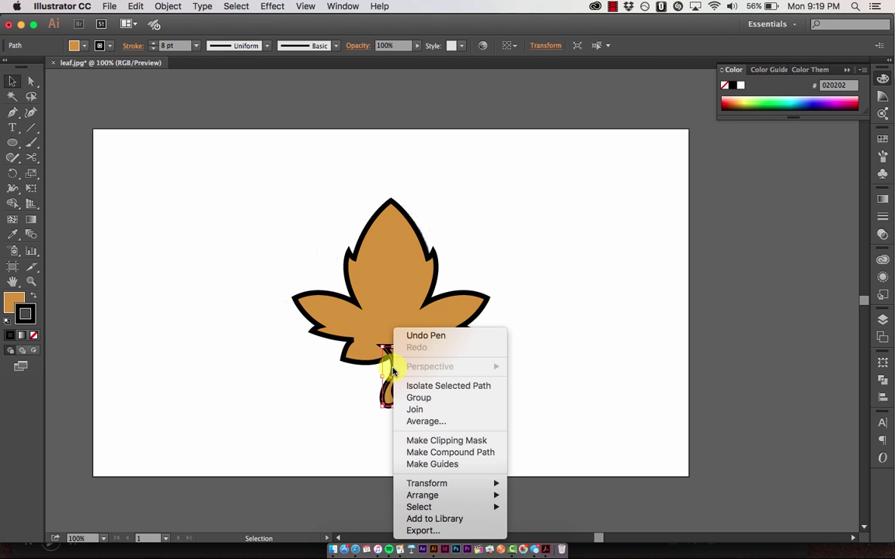
{"action": "mouse_move", "coordinate": [417, 498]}
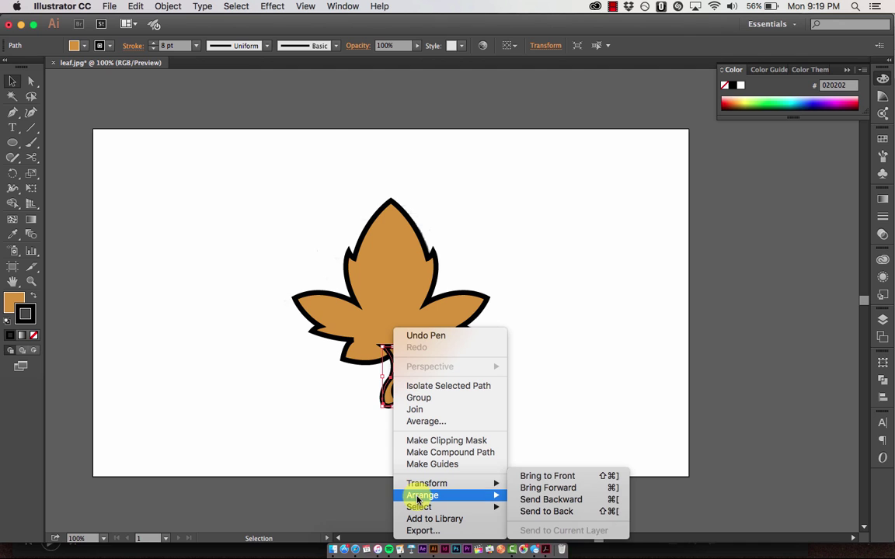
{"action": "left_click", "coordinate": [545, 513]}
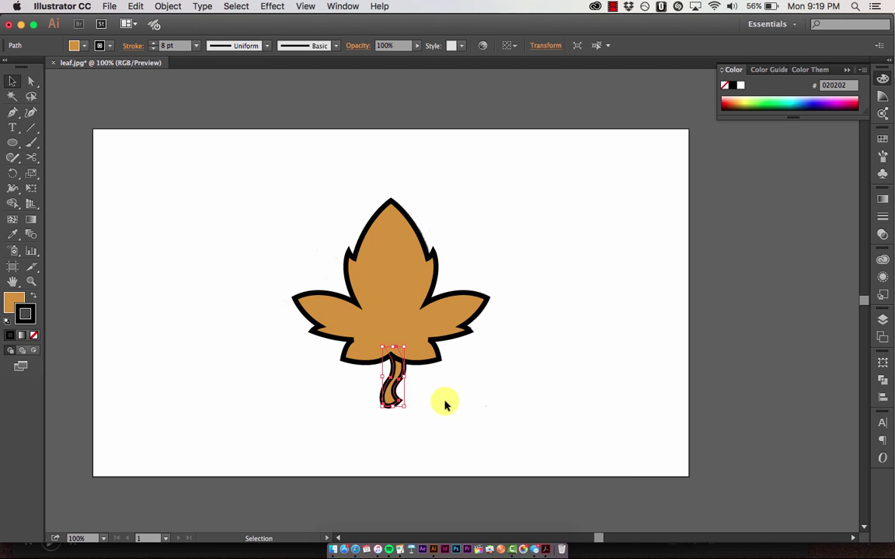
{"action": "left_click", "coordinate": [445, 405]}
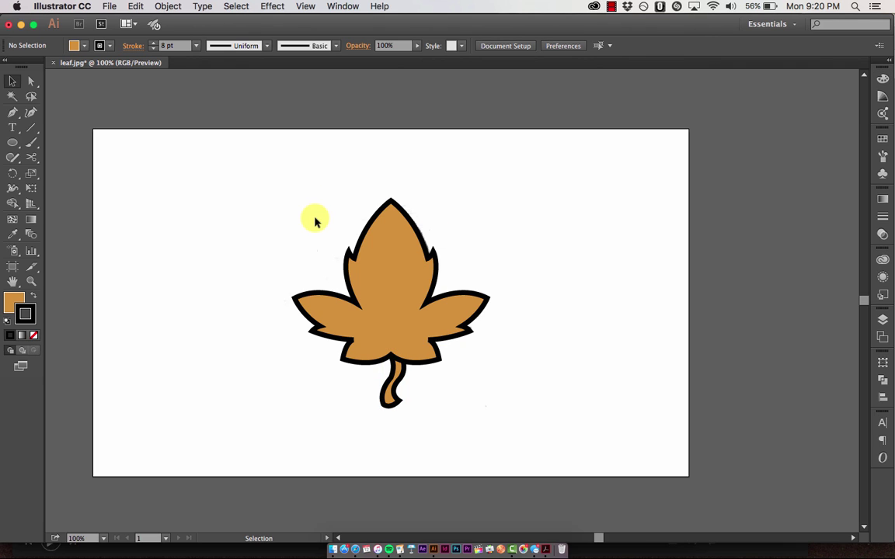
- Move the leaf and stem left off the sketch, add Layer 3, lock Layer 2, and target Layer 3
{"action": "left_click_drag", "start_coordinate": [315, 222], "coordinate": [473, 415]}
{"action": "left_click_drag", "start_coordinate": [394, 308], "coordinate": [213, 303]}
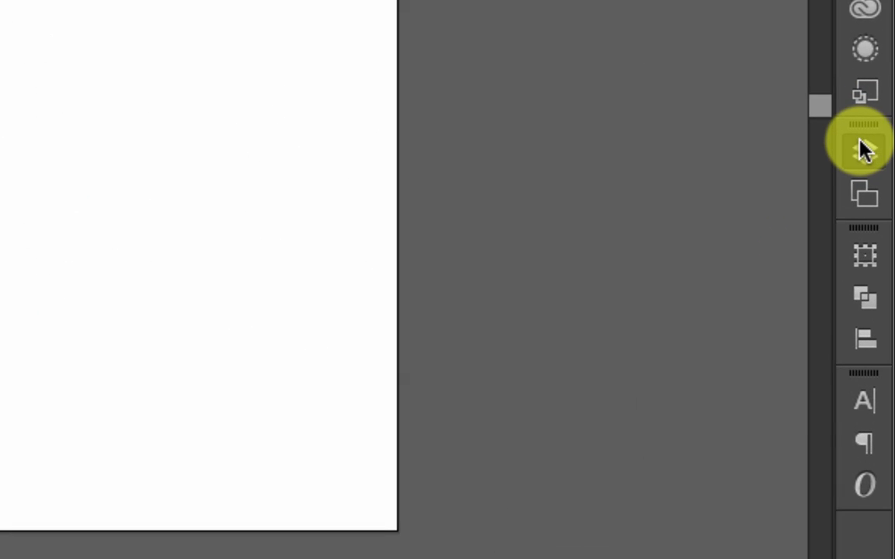
{"action": "left_click", "coordinate": [883, 320]}
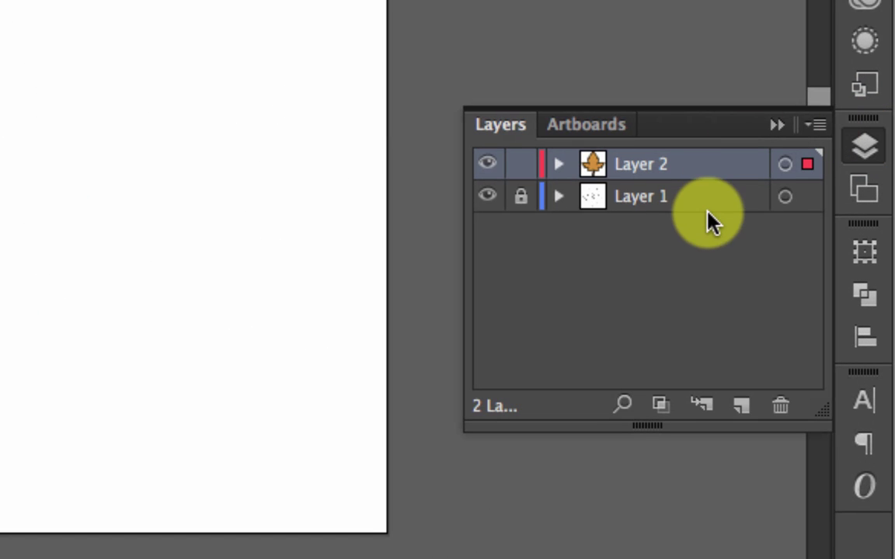
{"action": "left_click", "coordinate": [740, 405]}
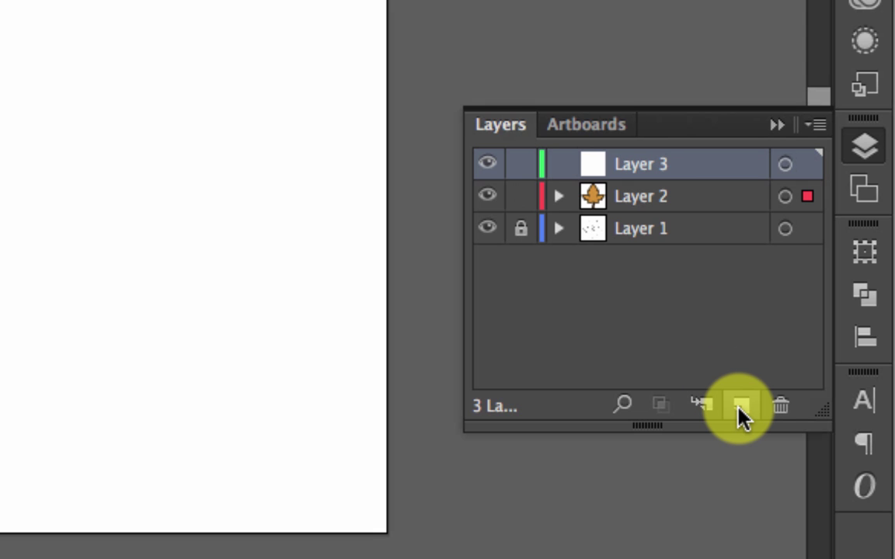
{"action": "left_click", "coordinate": [519, 199]}
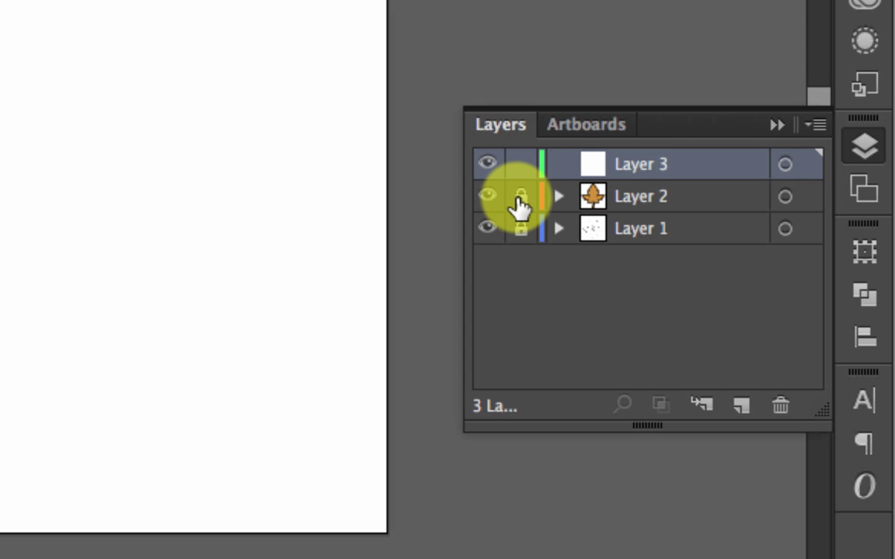
{"action": "left_click", "coordinate": [661, 164]}
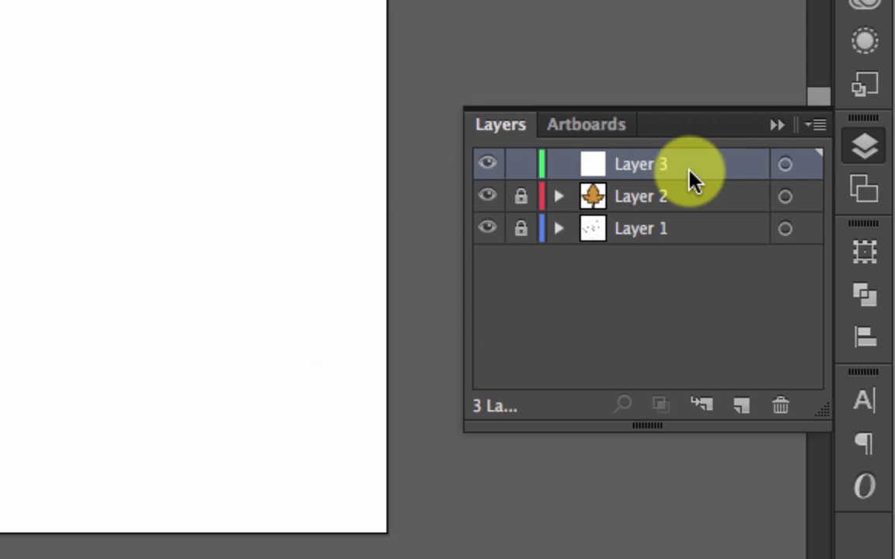
{"action": "left_click", "coordinate": [280, 230]}
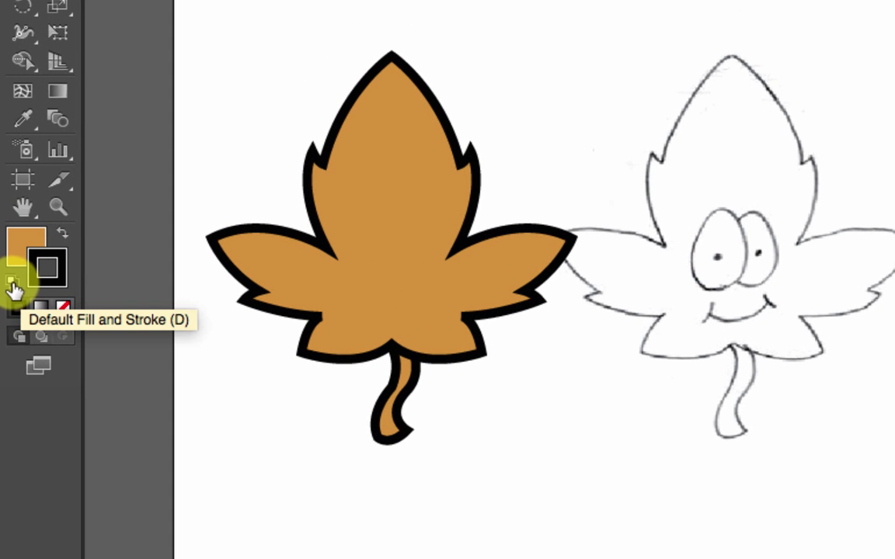
- Draw a white, black-outlined 42 × 71.579 px ellipse over the sketch's left eye
{"action": "left_click", "coordinate": [13, 283]}
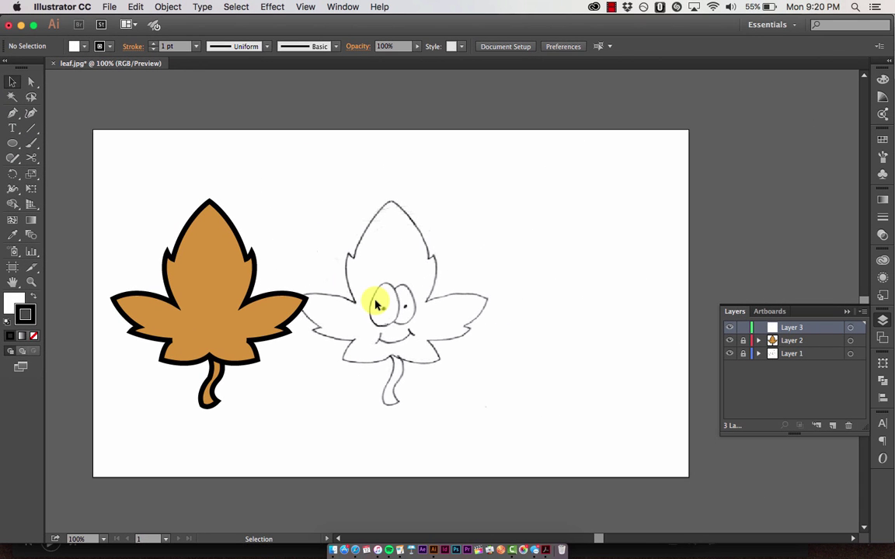
{"action": "key", "text": "l"}
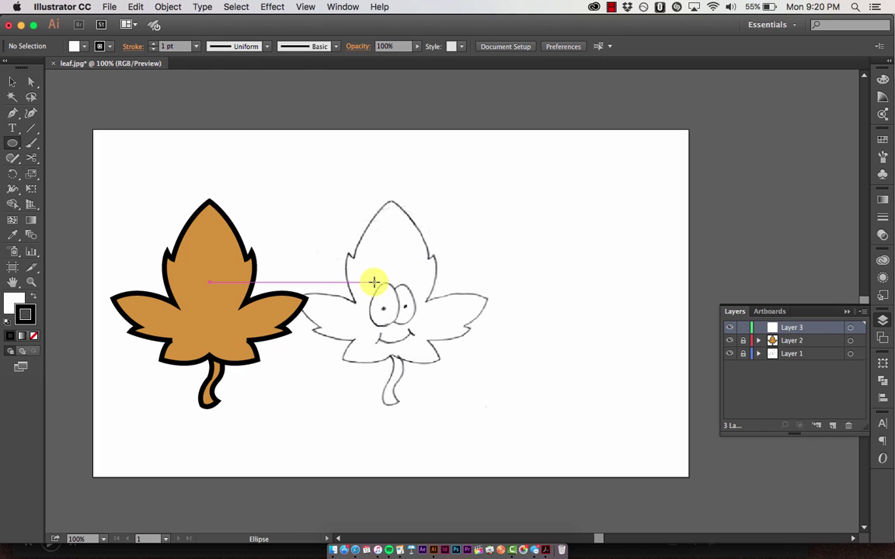
{"action": "left_click_drag", "start_coordinate": [373, 281], "coordinate": [399, 328]}
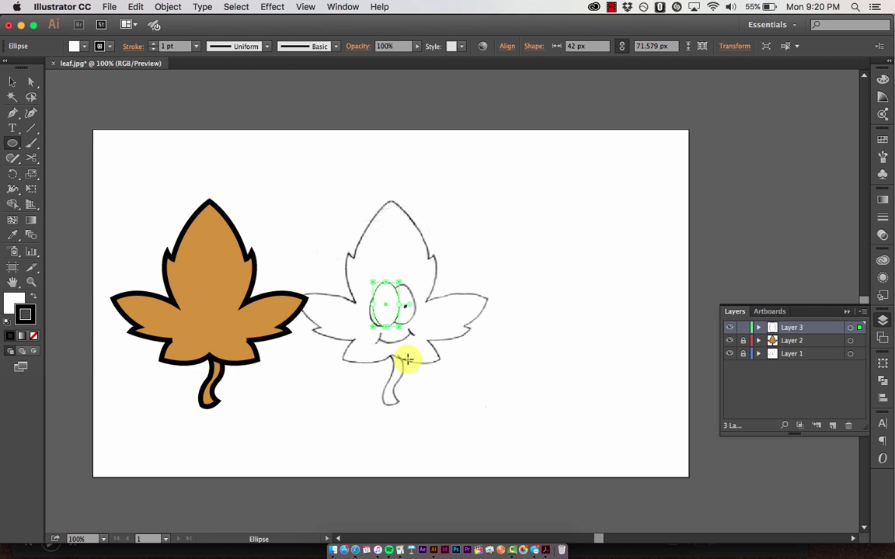
{"action": "key", "text": "super+equal"}
{"action": "key", "text": "super+equal"}
{"action": "key", "text": "super+equal"}
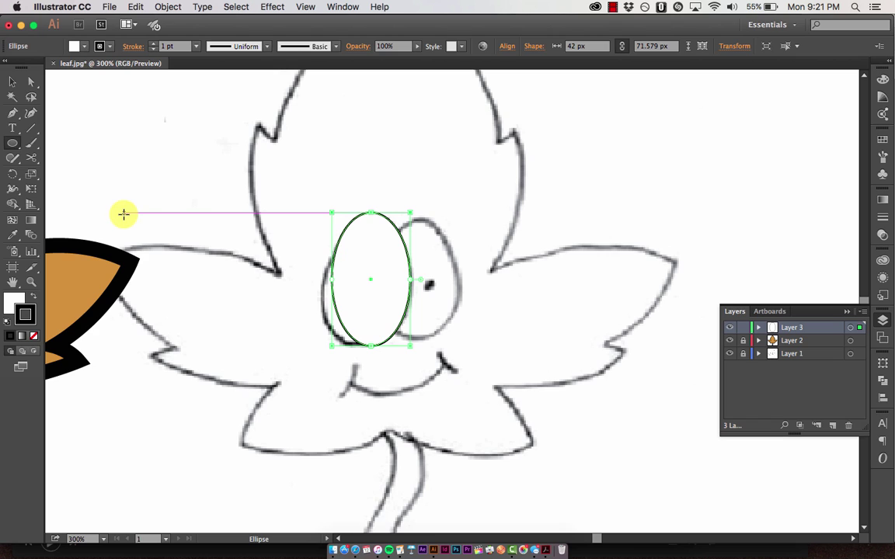
- Pull the ellipse's left, bottom and right anchors and handles into a tilted egg matching the sketched eye
{"action": "left_click", "coordinate": [31, 80]}
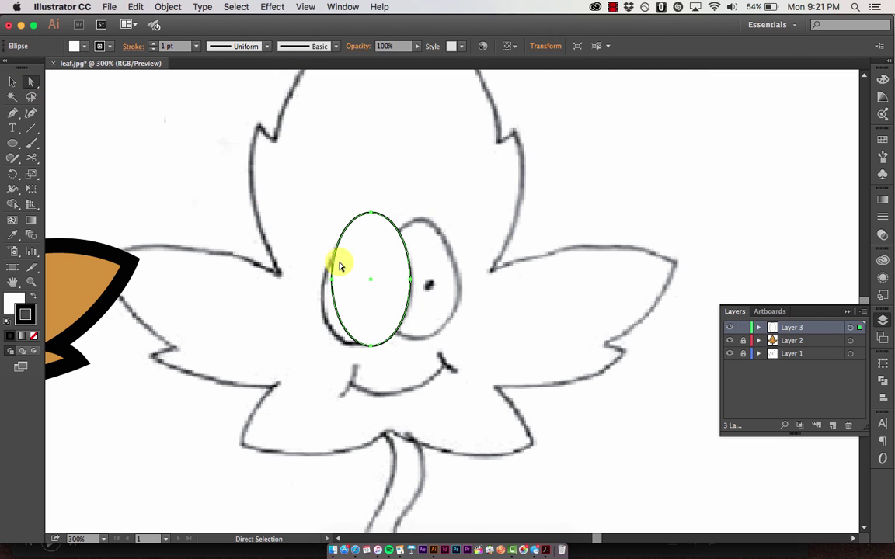
{"action": "left_click", "coordinate": [333, 283]}
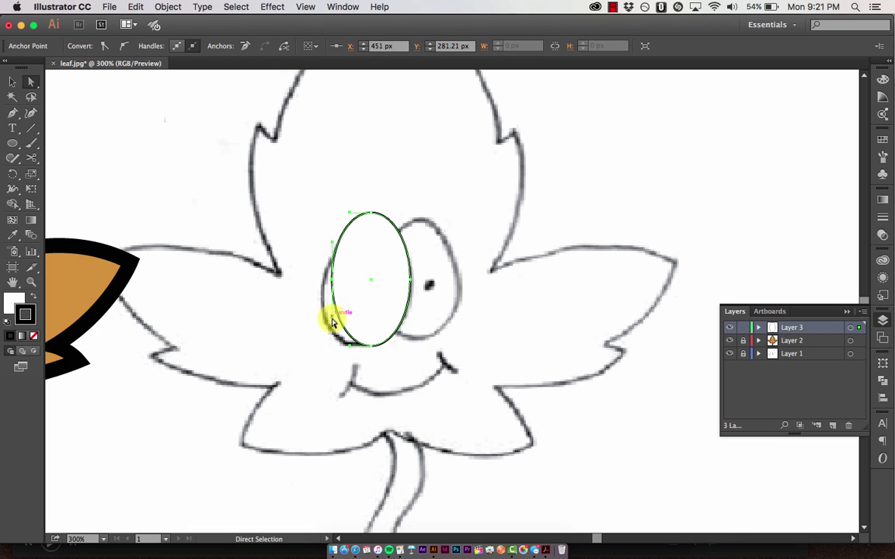
{"action": "left_click", "coordinate": [334, 286]}
{"action": "left_click_drag", "start_coordinate": [334, 284], "coordinate": [325, 290]}
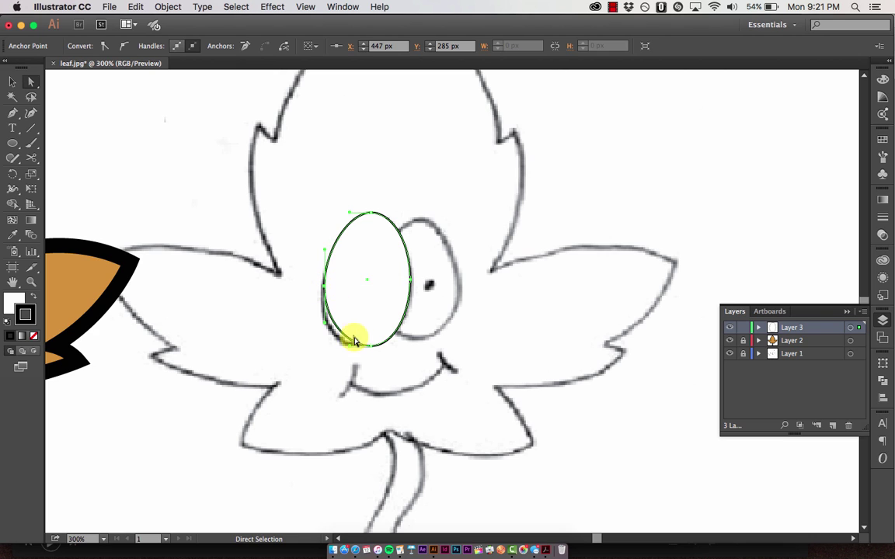
{"action": "mouse_move", "coordinate": [372, 349]}
{"action": "left_mouse_down"}
{"action": "mouse_move", "coordinate": [353, 344]}
{"action": "mouse_move", "coordinate": [366, 345]}
{"action": "left_mouse_up"}
{"action": "left_click_drag", "start_coordinate": [409, 317], "coordinate": [412, 334]}
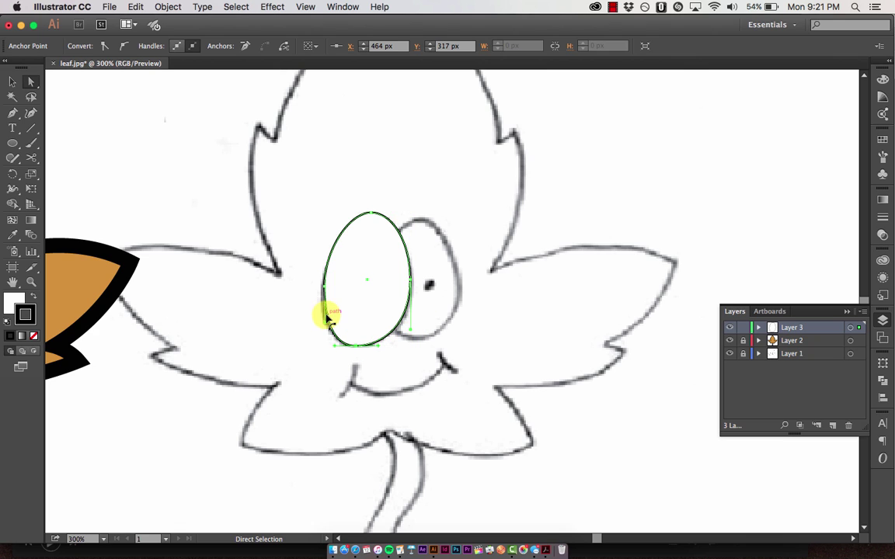
{"action": "mouse_move", "coordinate": [326, 316]}
{"action": "left_mouse_down"}
{"action": "mouse_move", "coordinate": [330, 327]}
{"action": "mouse_move", "coordinate": [319, 298]}
{"action": "left_mouse_up"}
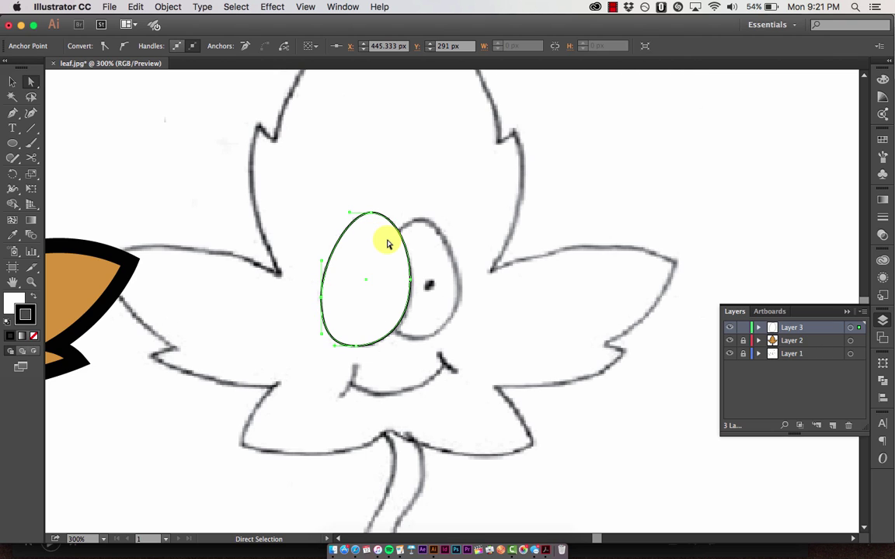
{"action": "key", "text": "v"}
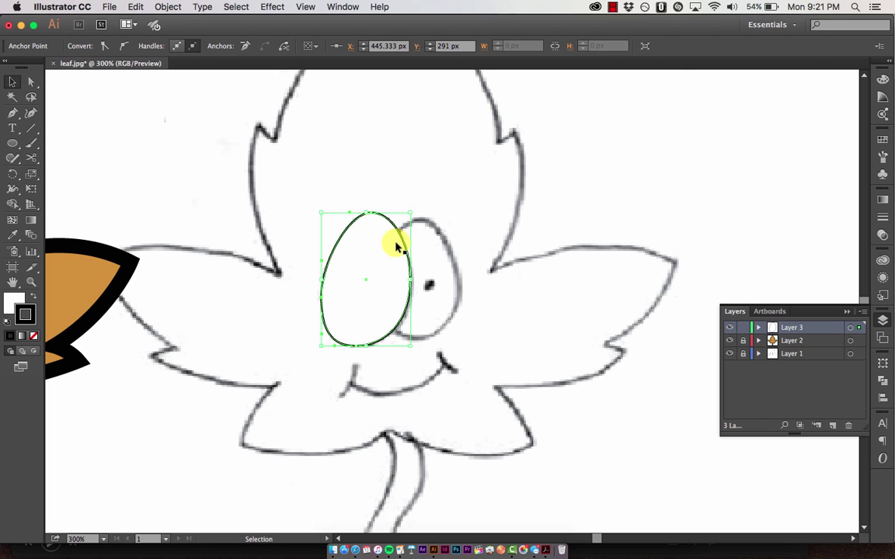
{"action": "left_click", "coordinate": [394, 261]}
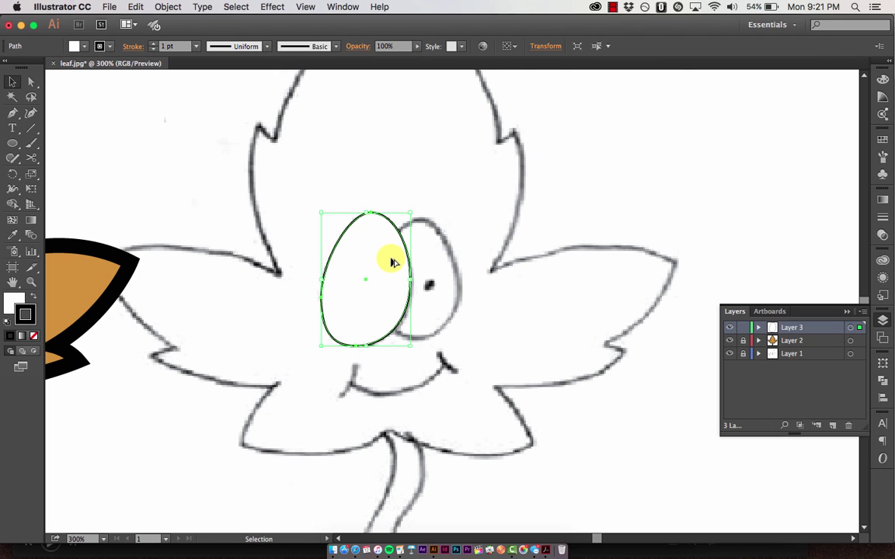
- Copy the eye to the right, shrink the copy slightly, and send it behind the left eye
{"action": "left_click_drag", "start_coordinate": [394, 261], "coordinate": [446, 259]}
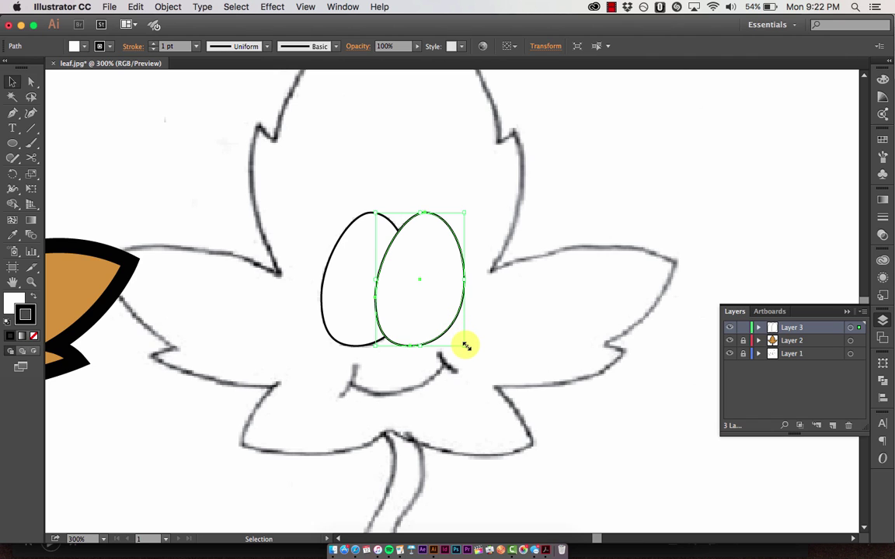
{"action": "left_click_drag", "start_coordinate": [465, 345], "coordinate": [462, 340]}
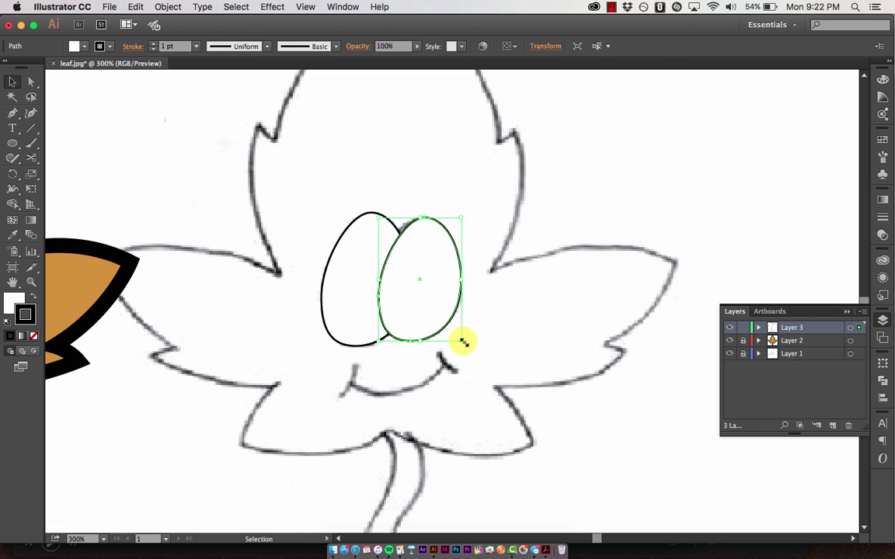
{"action": "right_click", "coordinate": [422, 257]}
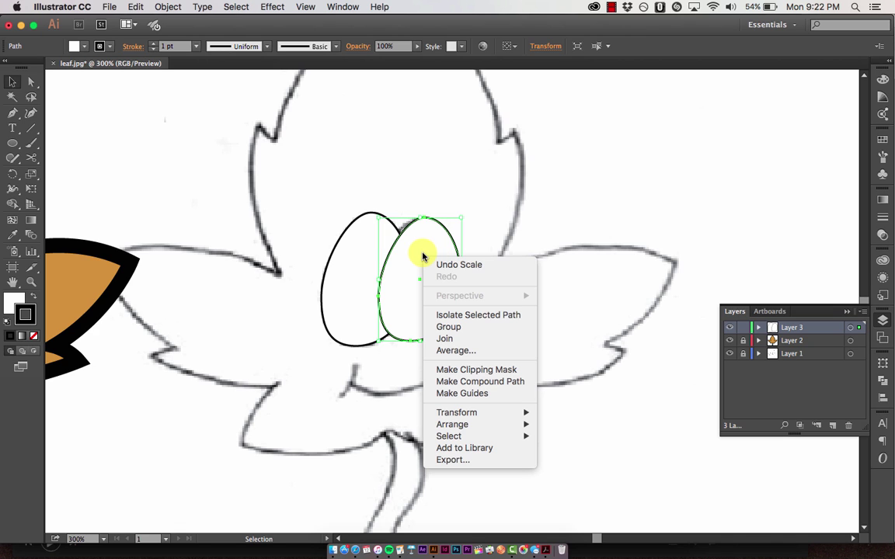
{"action": "mouse_move", "coordinate": [455, 426]}
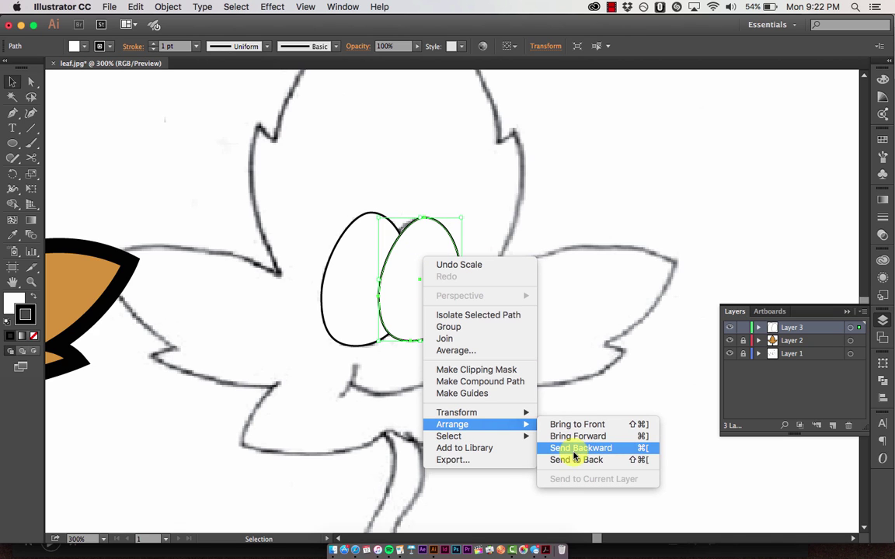
{"action": "left_click", "coordinate": [575, 460]}
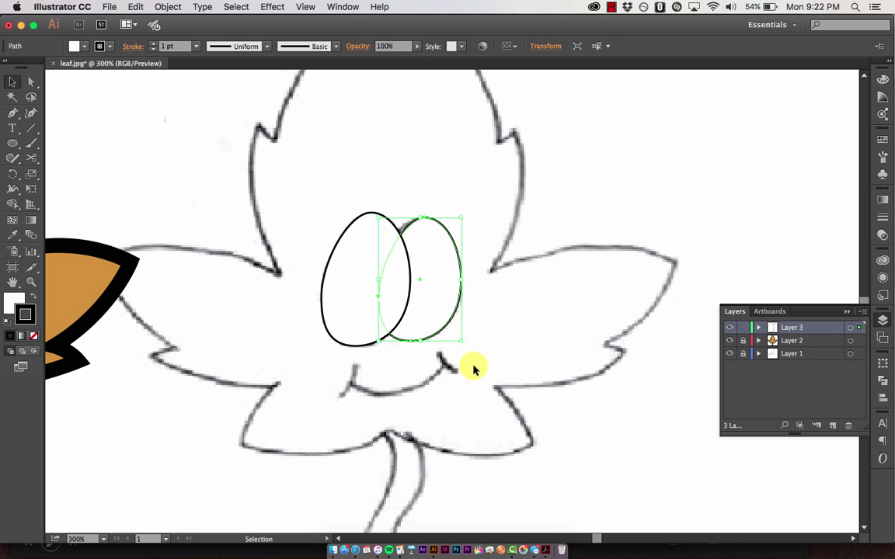
{"action": "left_click", "coordinate": [567, 343]}
{"action": "left_click", "coordinate": [359, 247]}
- Give both eyes a 3 pt stroke, then switch the Ellipse tool colours to black fill
{"action": "left_click", "coordinate": [423, 233], "text": "shift"}
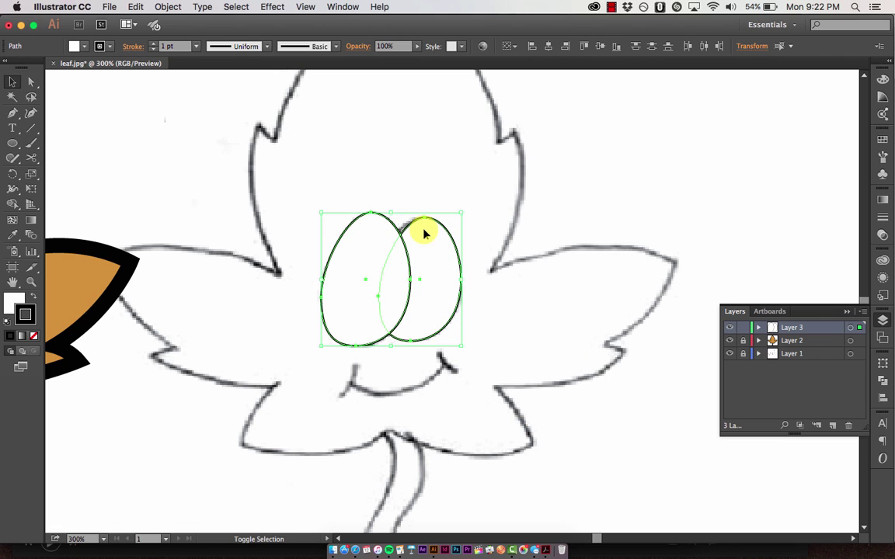
{"action": "left_click", "coordinate": [155, 44]}
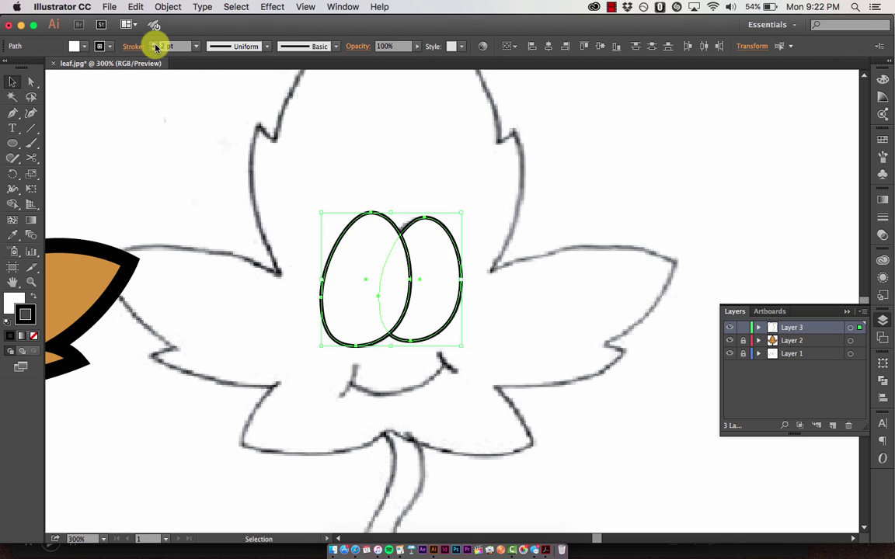
{"action": "left_click", "coordinate": [154, 44]}
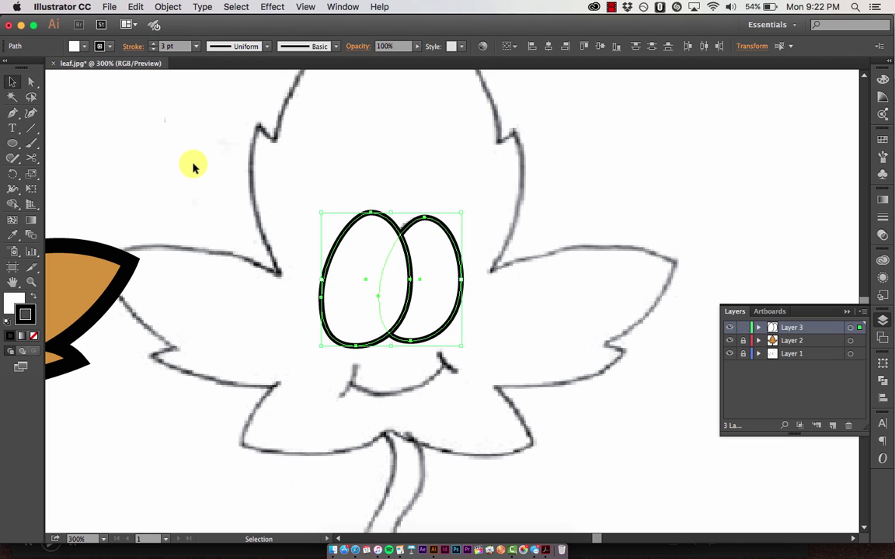
{"action": "left_click", "coordinate": [310, 201]}
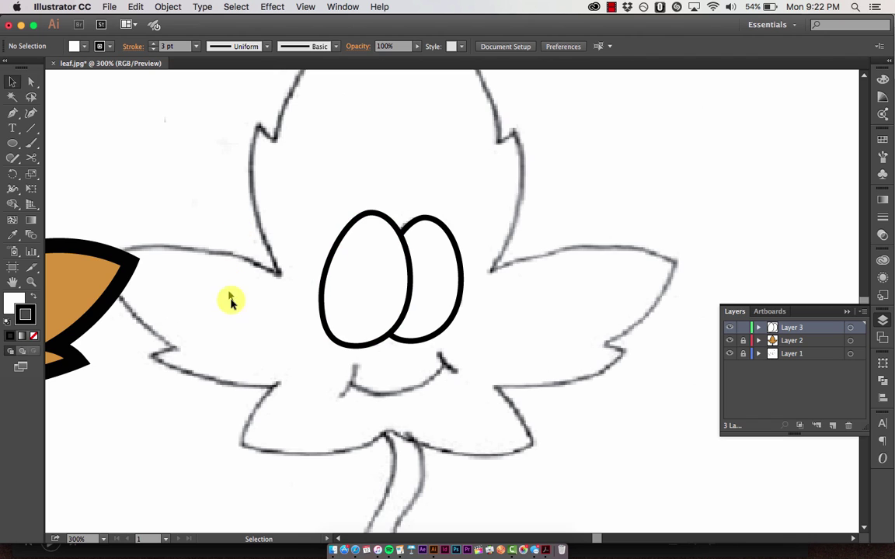
{"action": "key", "text": "l"}
{"action": "key", "text": "shift+x"}
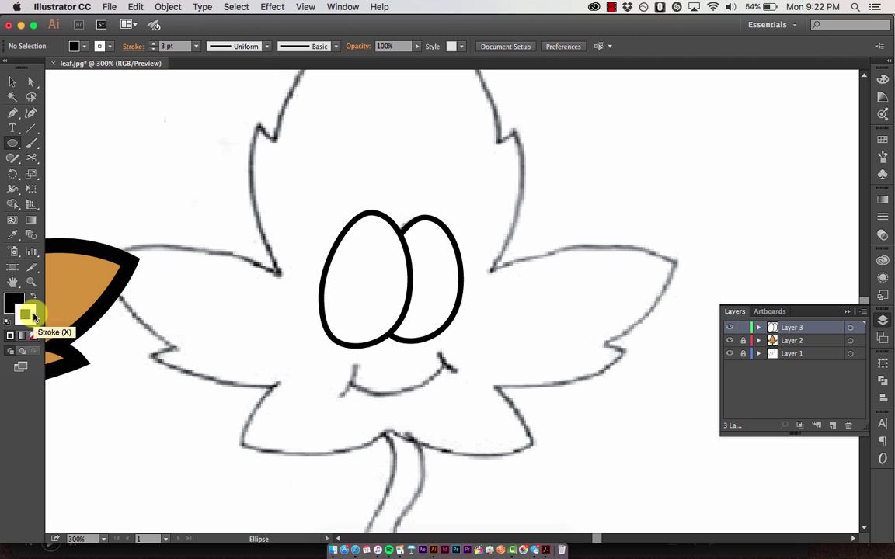
- Draw an 8.333 px black pupil without outline in the left eye and copy it into the right eye
{"action": "left_click", "coordinate": [33, 335]}
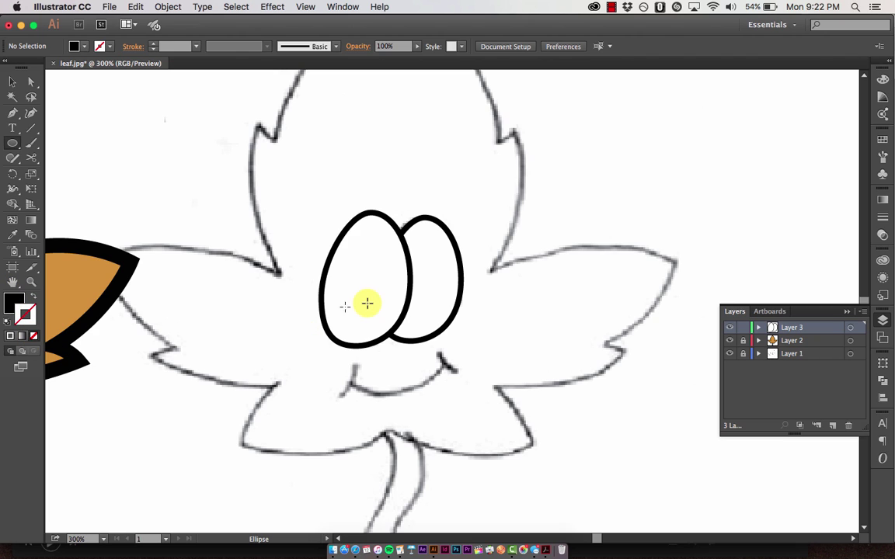
{"action": "left_click_drag", "start_coordinate": [362, 293], "coordinate": [370, 298]}
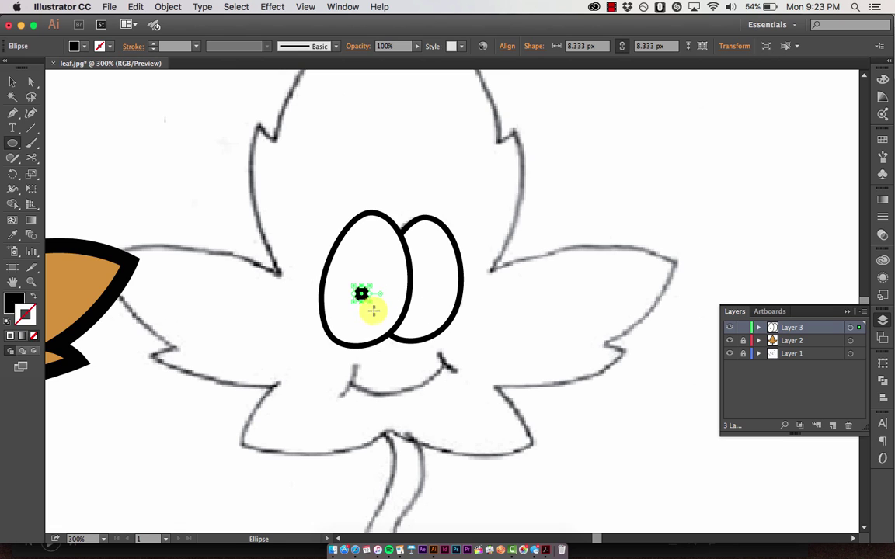
{"action": "key", "text": "v"}
{"action": "left_click", "coordinate": [375, 356]}
{"action": "left_click_drag", "start_coordinate": [365, 298], "coordinate": [436, 304]}
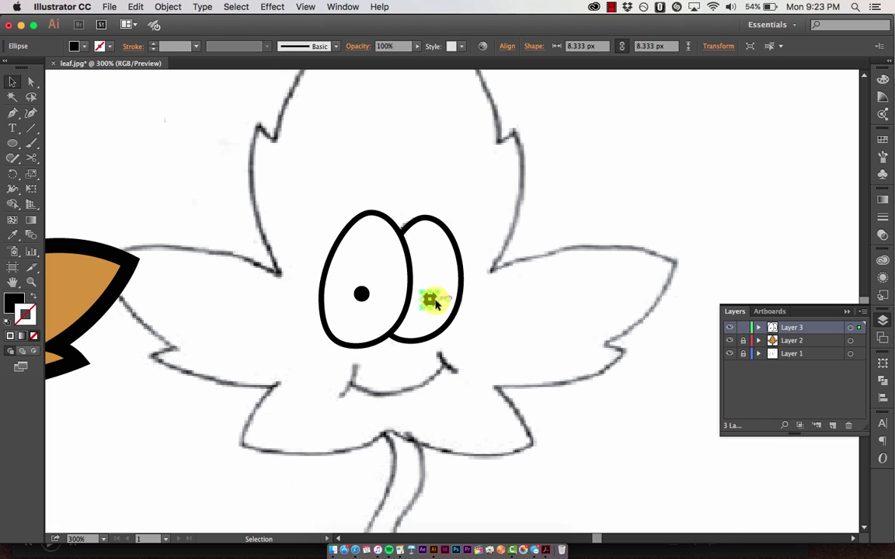
{"action": "left_click", "coordinate": [459, 370]}
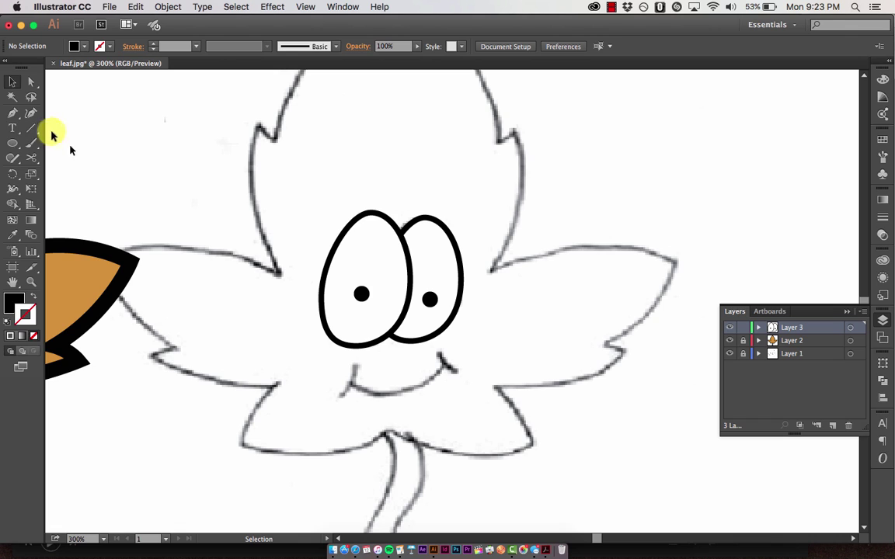
{"action": "left_click", "coordinate": [11, 114]}
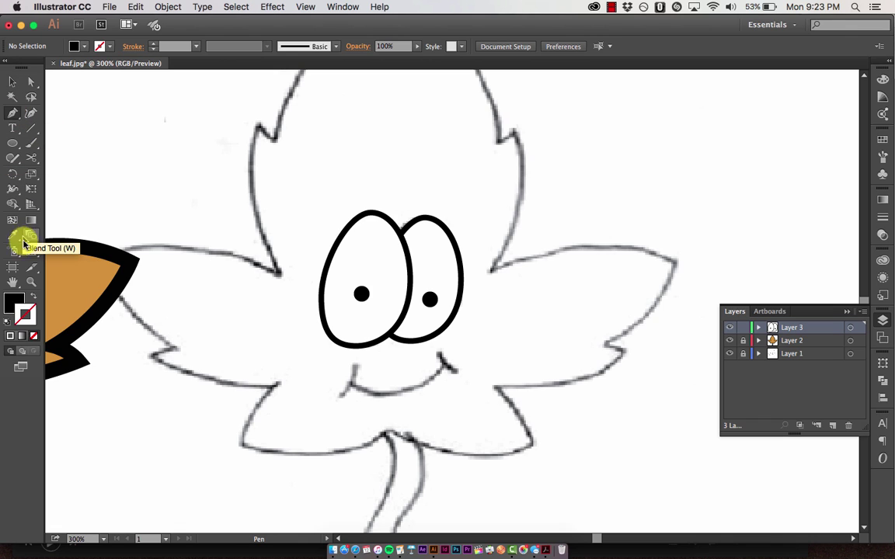
- Set no fill with a black stroke and draw the smile's two curved dimple ends
{"action": "left_click", "coordinate": [34, 300]}
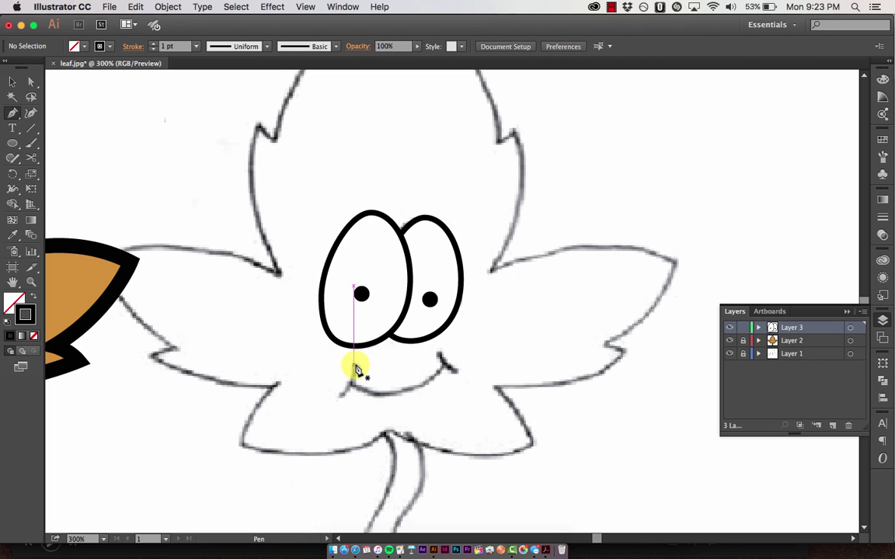
{"action": "left_click", "coordinate": [356, 368]}
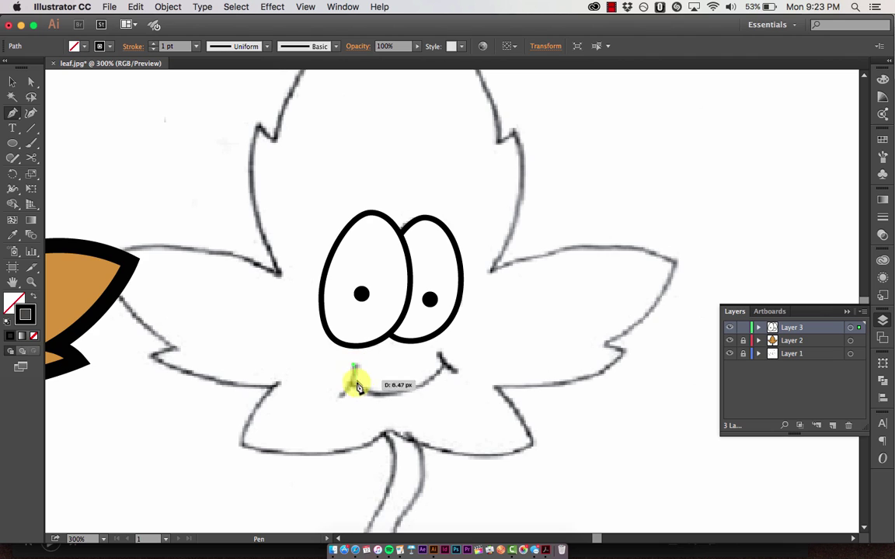
{"action": "left_click_drag", "start_coordinate": [342, 399], "coordinate": [364, 411]}
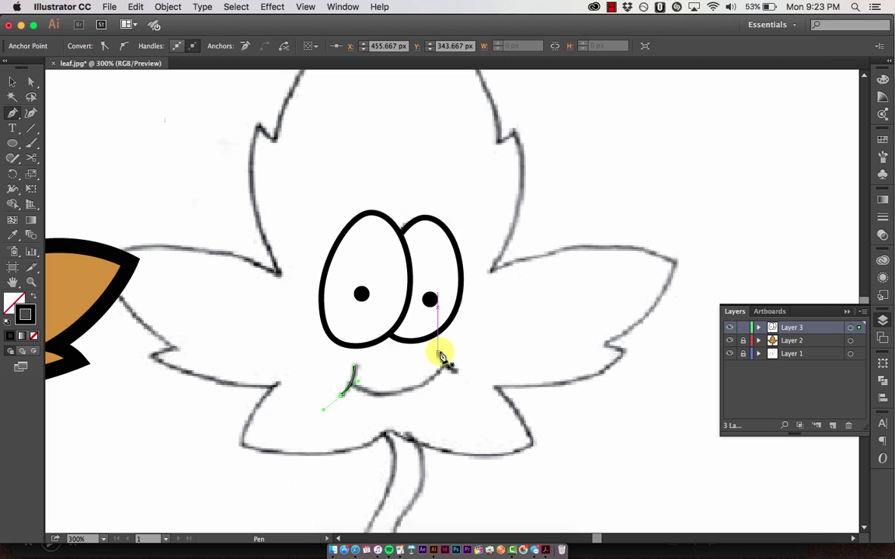
{"action": "left_click_drag", "start_coordinate": [439, 356], "coordinate": [460, 377]}
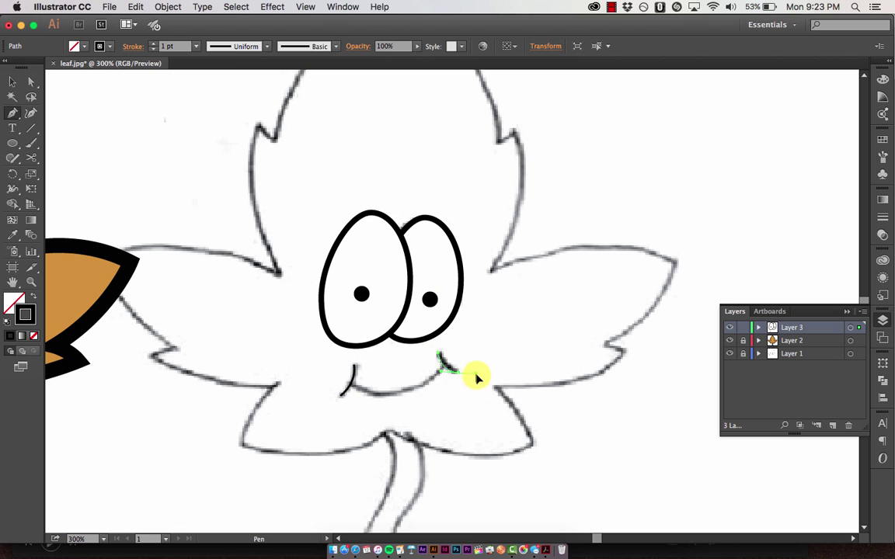
{"action": "key", "text": "ctrl"}
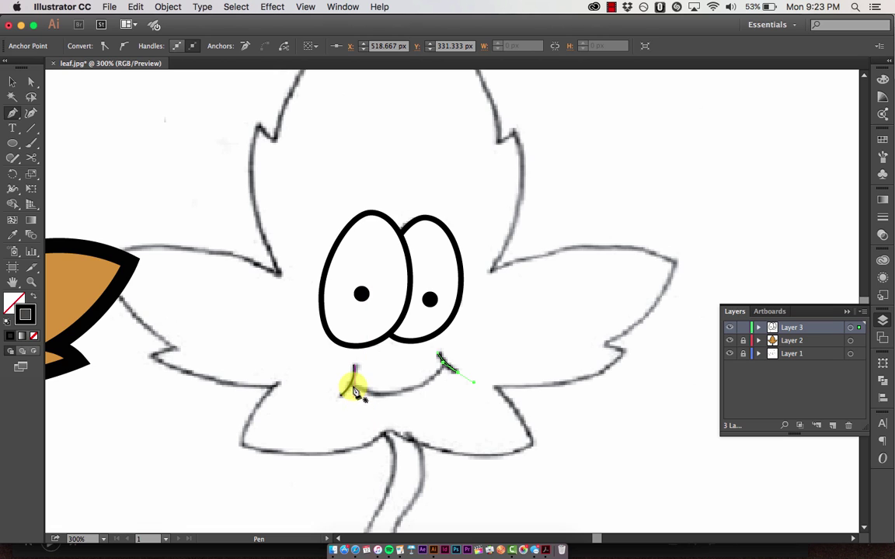
- Draw the main smile curve across the mouth and select all the smile lines
{"action": "left_click_drag", "start_coordinate": [354, 388], "coordinate": [479, 314]}
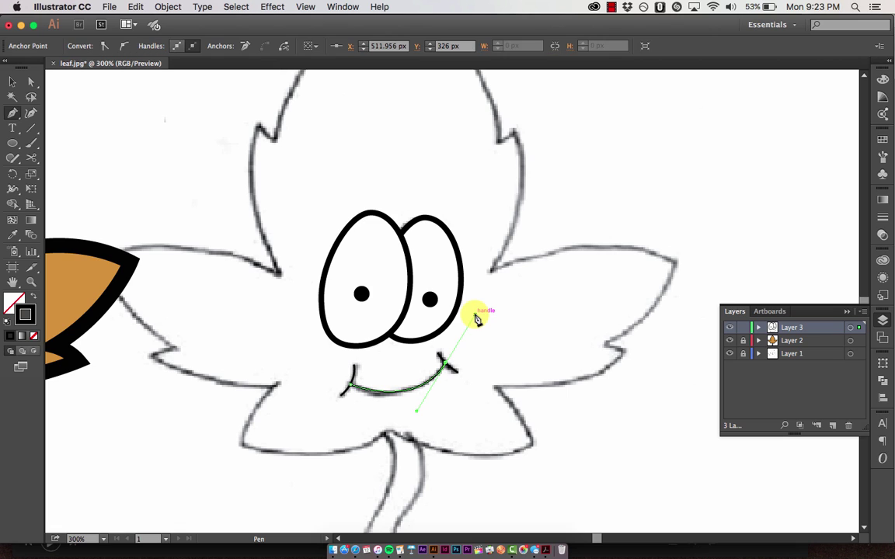
{"action": "key", "text": "v"}
{"action": "left_click", "coordinate": [461, 423]}
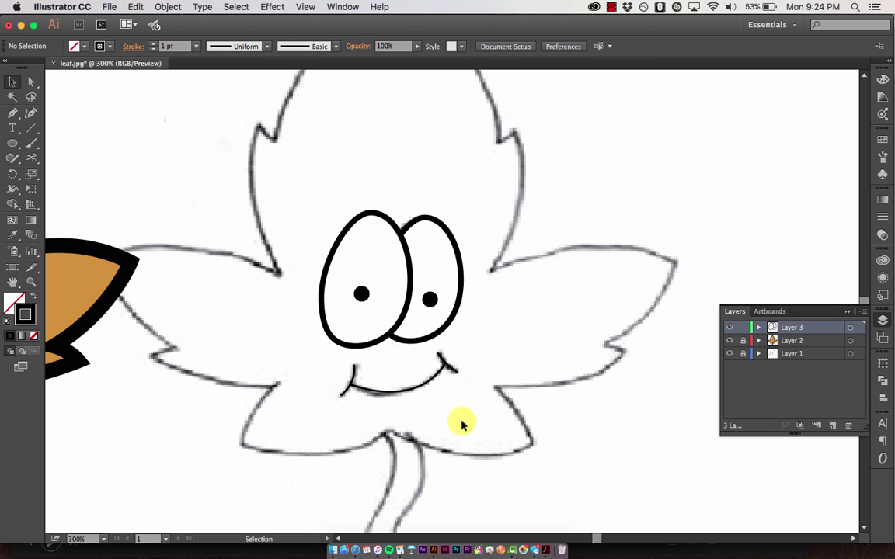
{"action": "left_click_drag", "start_coordinate": [334, 374], "coordinate": [471, 394]}
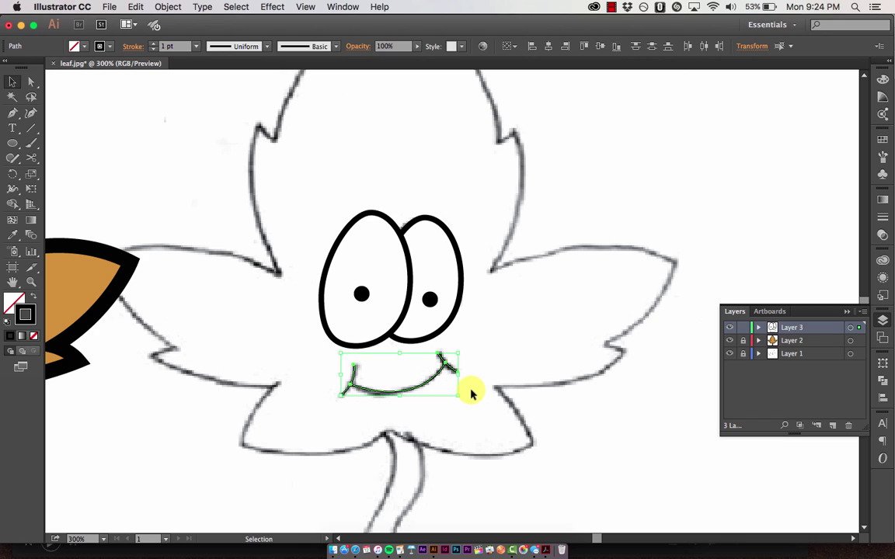
- Set the smile's stroke to 3 pt and expand its fill and stroke into shapes
{"action": "left_click", "coordinate": [153, 45]}
{"action": "left_click", "coordinate": [153, 44]}
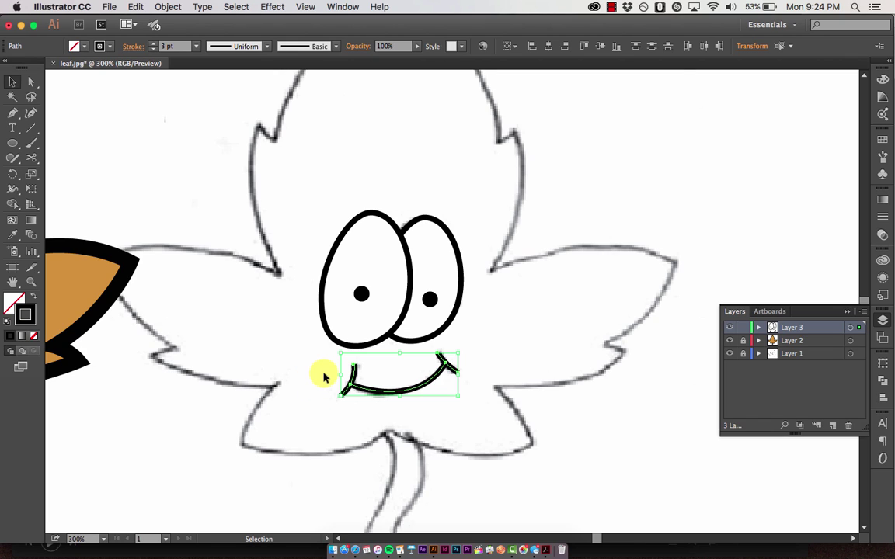
{"action": "left_click", "coordinate": [168, 7]}
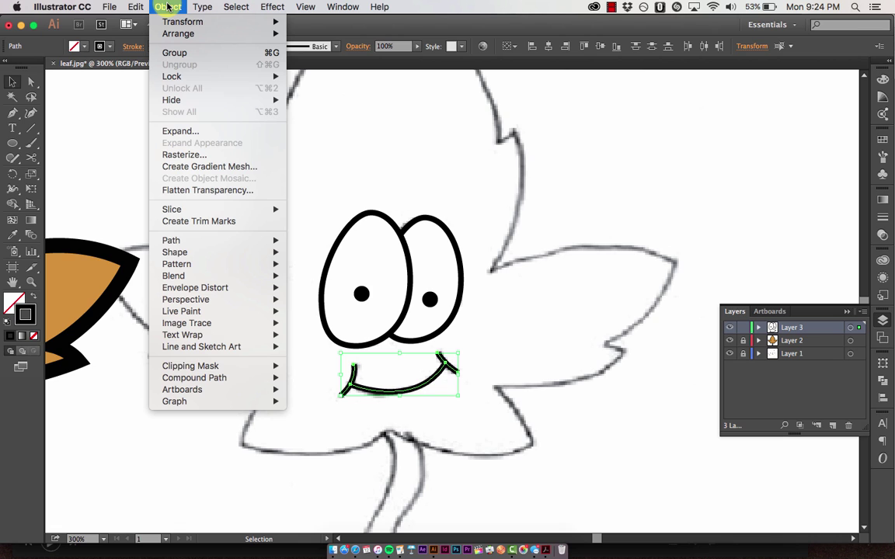
{"action": "left_click", "coordinate": [170, 131]}
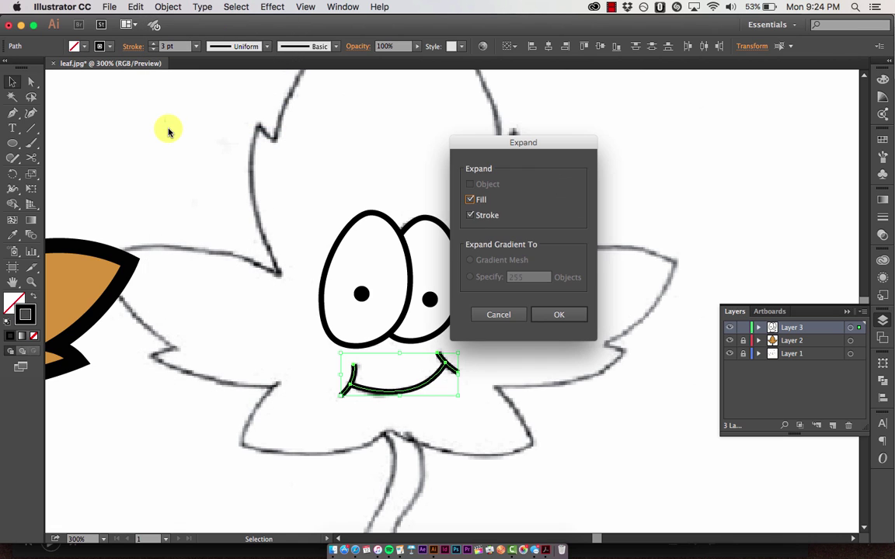
{"action": "left_click", "coordinate": [559, 316]}
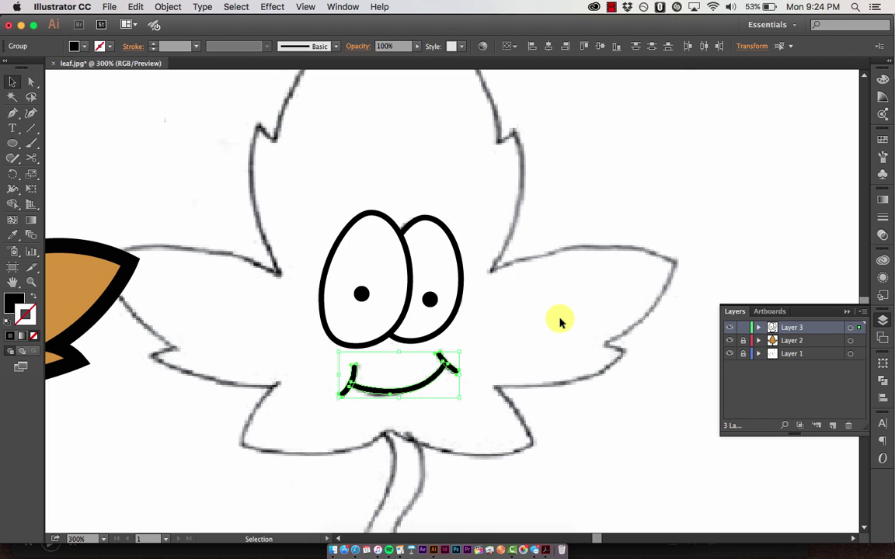
{"action": "left_click", "coordinate": [341, 6]}
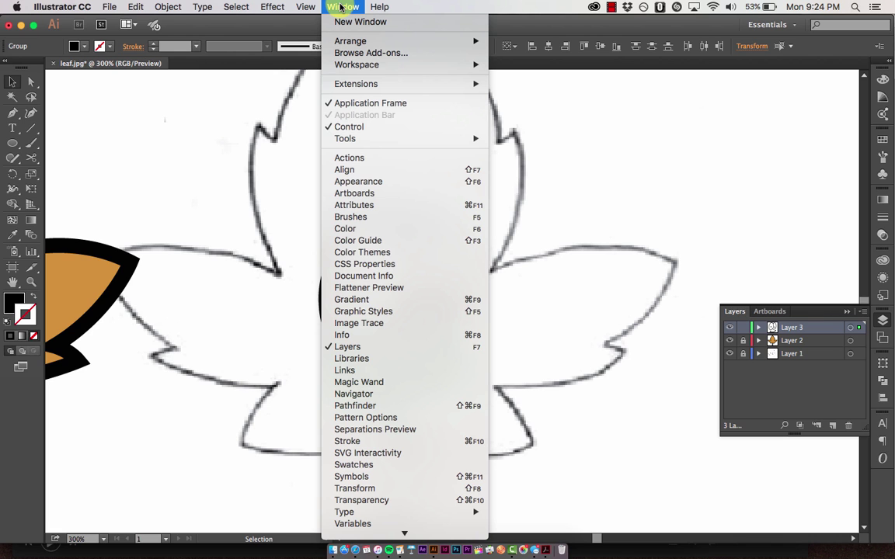
- Merge the smile pieces with Pathfinder Merge, then zoom to 100% to see the artboard
{"action": "left_click", "coordinate": [354, 405]}
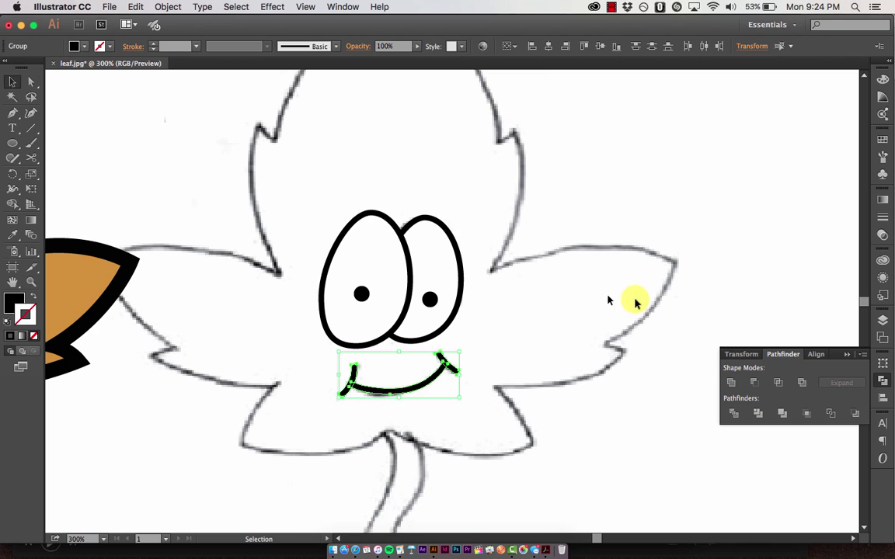
{"action": "left_click", "coordinate": [782, 415]}
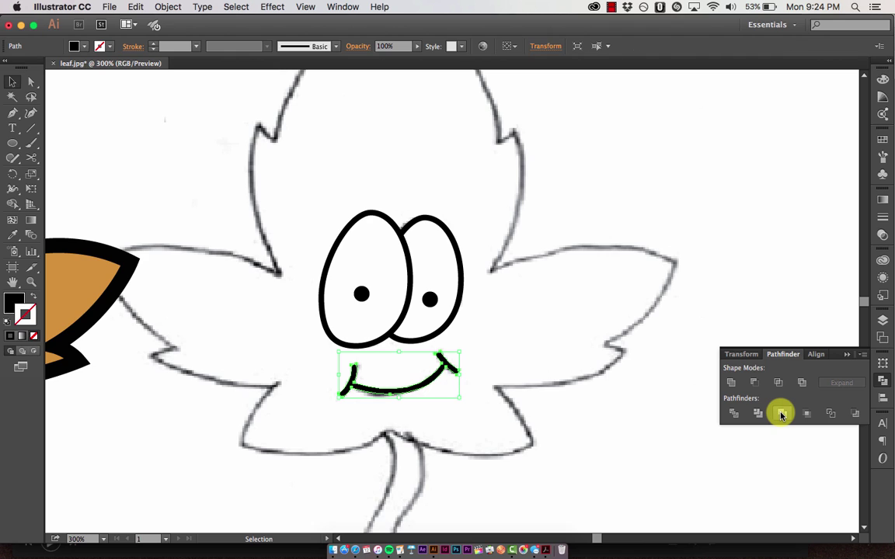
{"action": "left_click", "coordinate": [533, 358]}
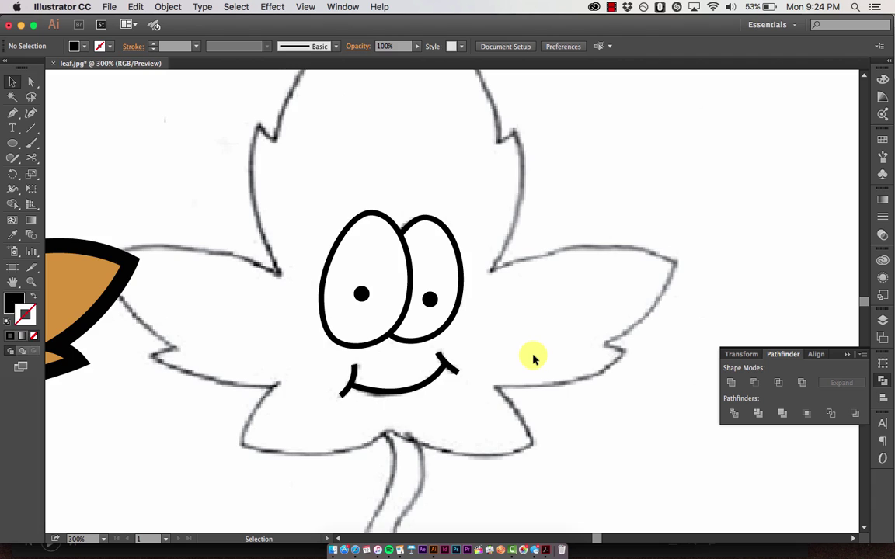
{"action": "key", "text": "super+1"}
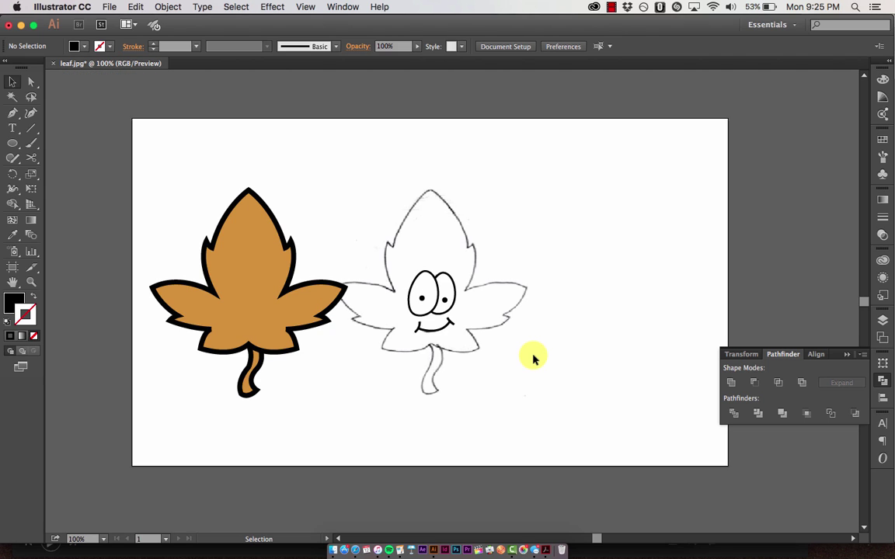
{"action": "left_click", "coordinate": [882, 319]}
- Unlock Layer 2, move the orange leaf under the face, and delete the sketch Layer 1
{"action": "left_click", "coordinate": [743, 341]}
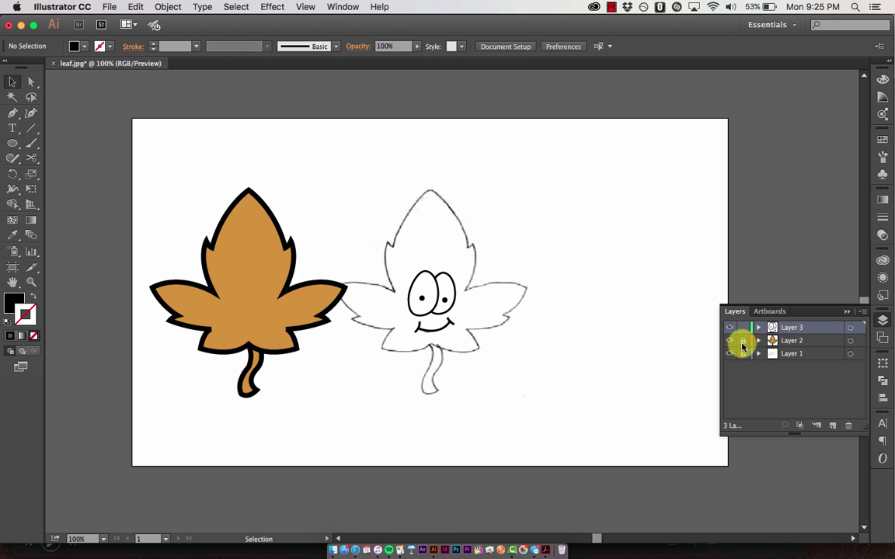
{"action": "left_click", "coordinate": [799, 341]}
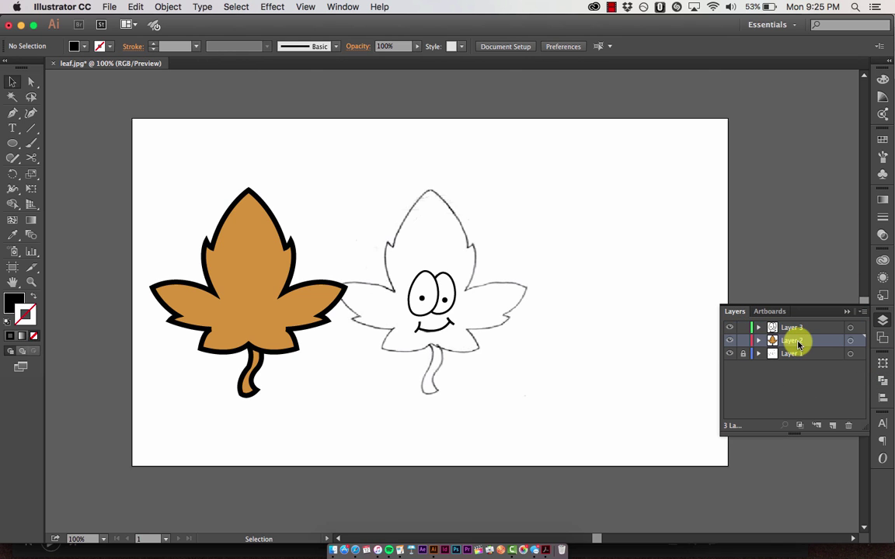
{"action": "left_click_drag", "start_coordinate": [163, 190], "coordinate": [283, 393]}
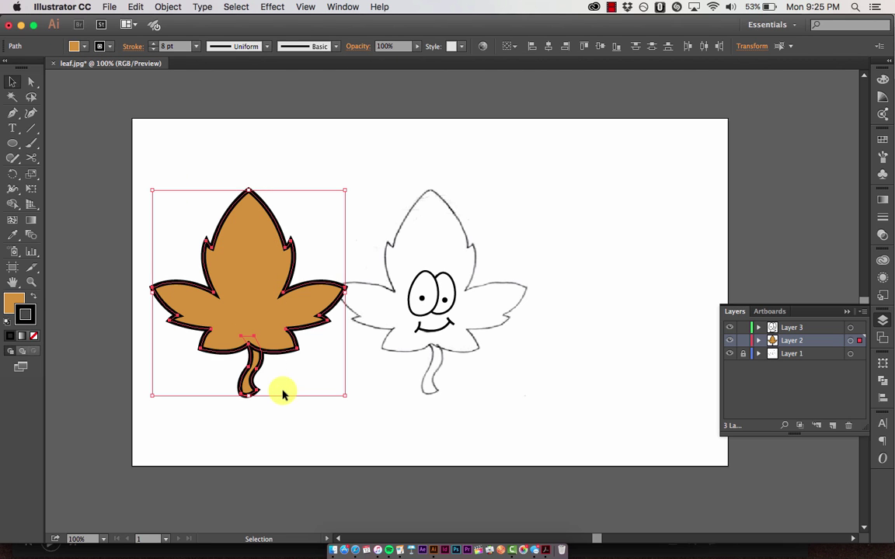
{"action": "mouse_move", "coordinate": [256, 290]}
{"action": "left_mouse_down"}
{"action": "mouse_move", "coordinate": [443, 295]}
{"action": "mouse_move", "coordinate": [442, 305]}
{"action": "left_mouse_up"}
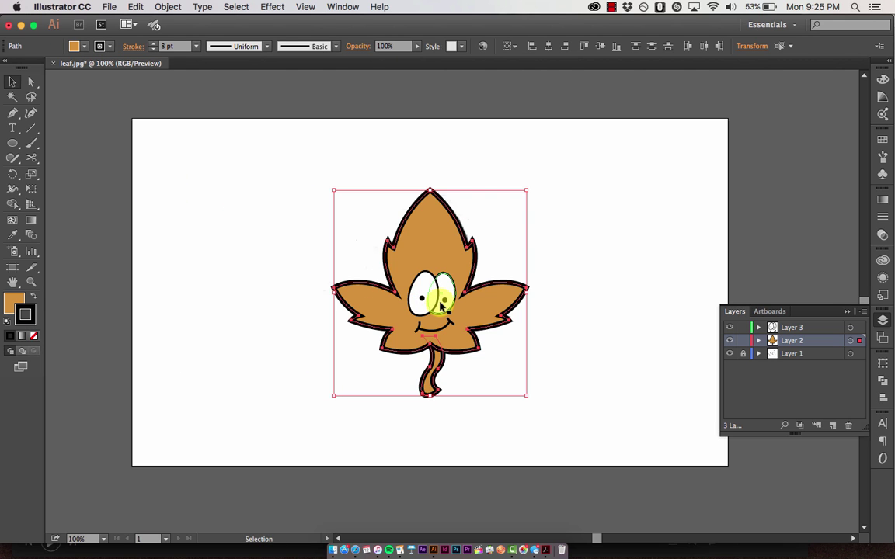
{"action": "left_click", "coordinate": [617, 337]}
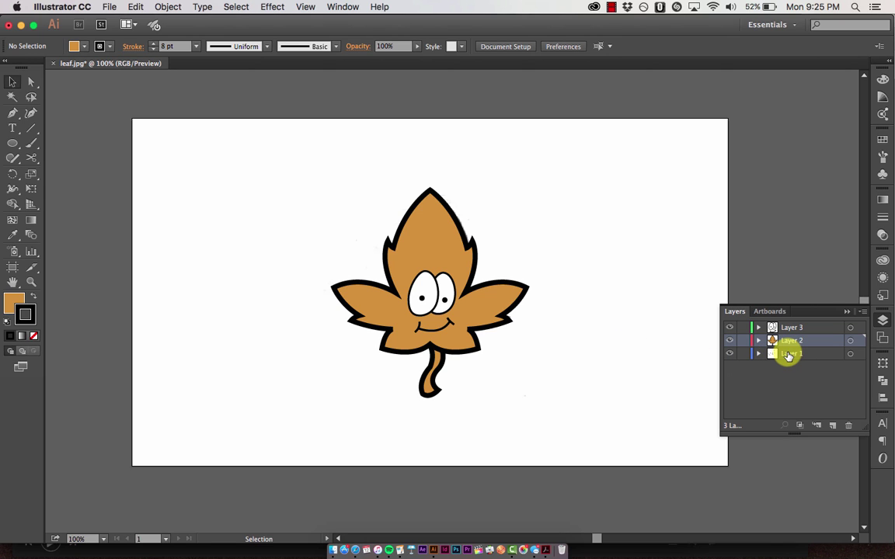
{"action": "left_click_drag", "start_coordinate": [786, 354], "coordinate": [850, 424]}
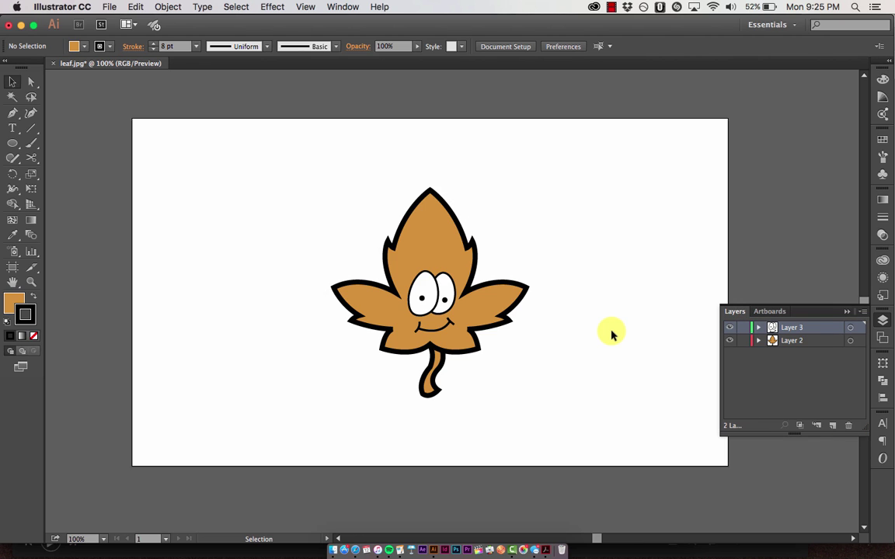